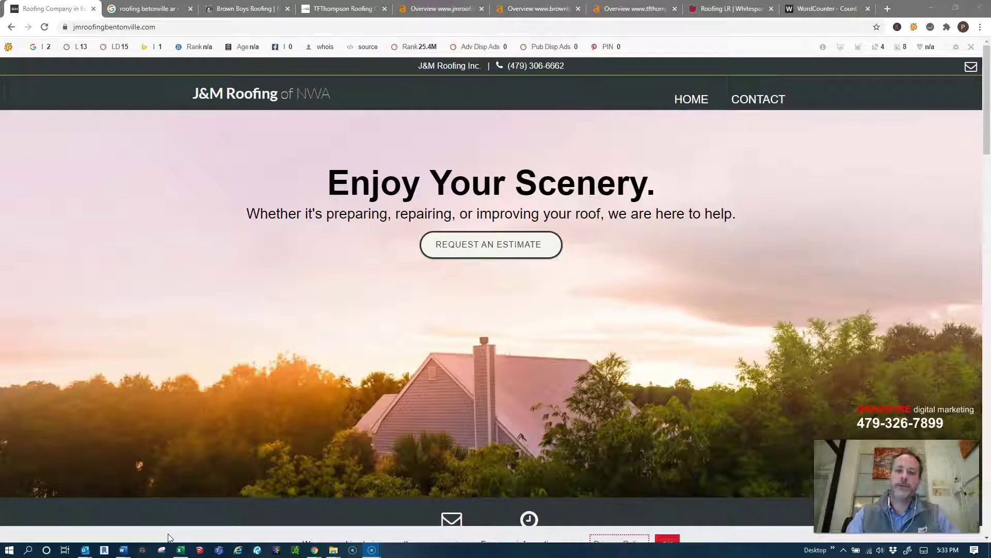
# Switch to the 'roofing bentonville ar' Google results to review the local pack and competing roofers.
pyautogui.click(165, 538)
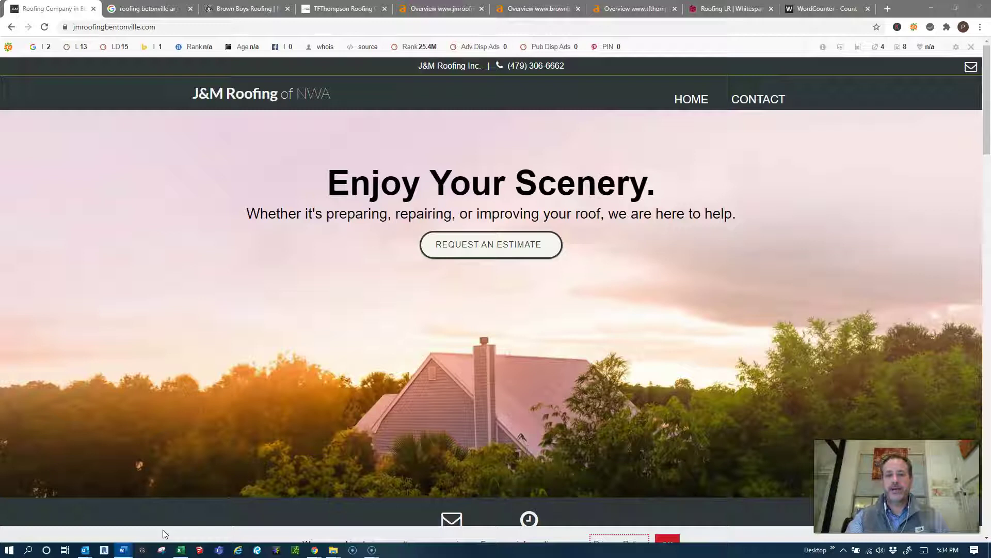
pyautogui.click(144, 12)
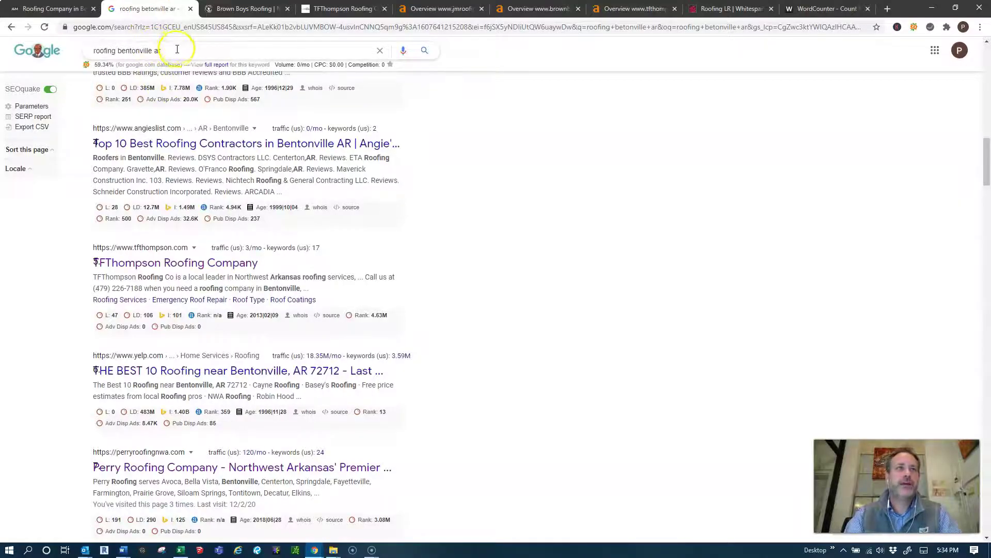
pyautogui.scroll(-1, 349, 310)
pyautogui.scroll(3, 492, 345)
pyautogui.scroll(3, 486, 342)
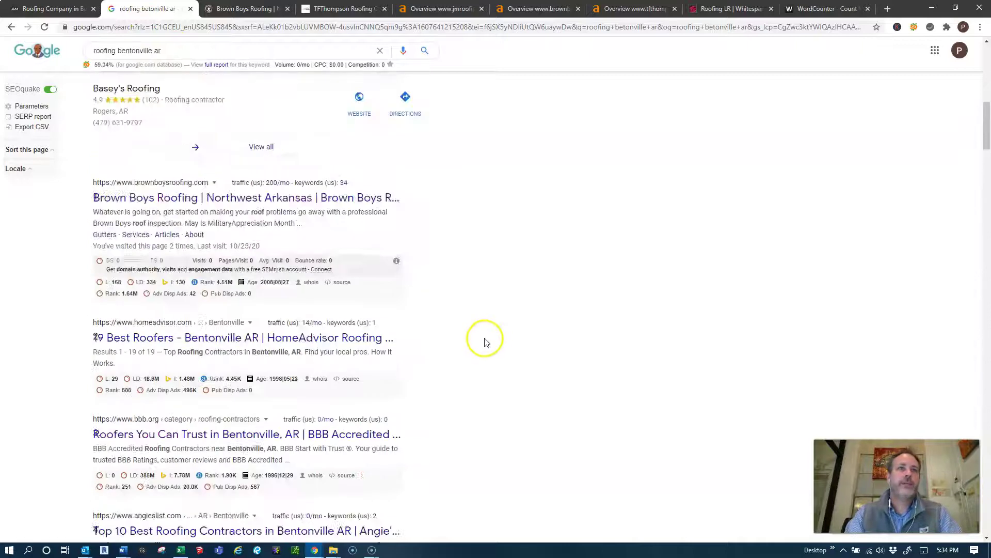
pyautogui.scroll(3, 486, 342)
pyautogui.scroll(2, 473, 326)
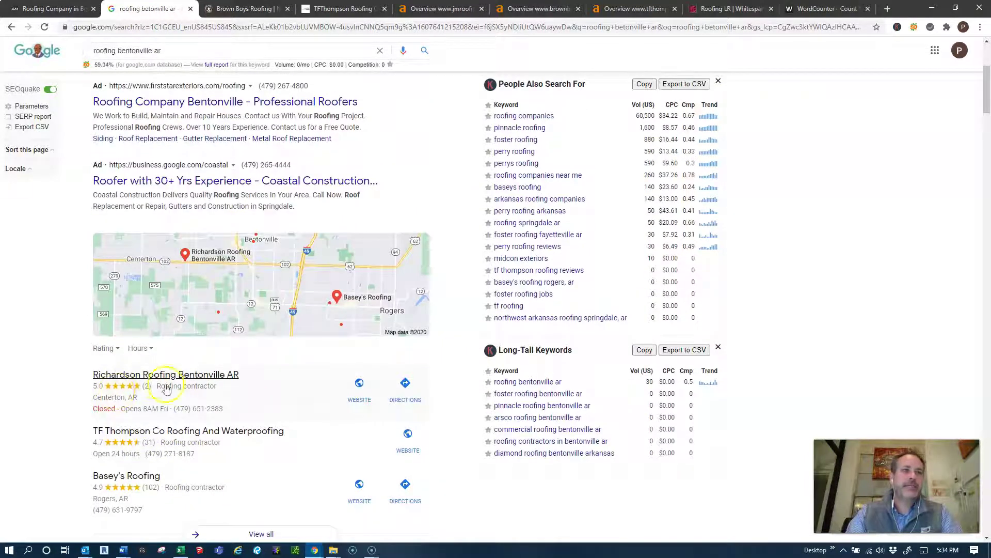
pyautogui.scroll(-2, 229, 368)
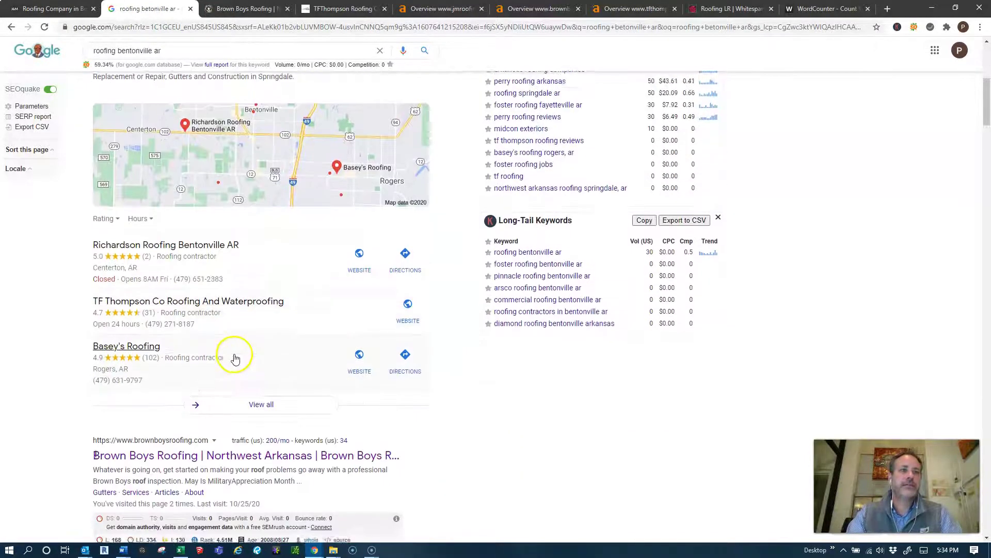
pyautogui.scroll(-4, 236, 358)
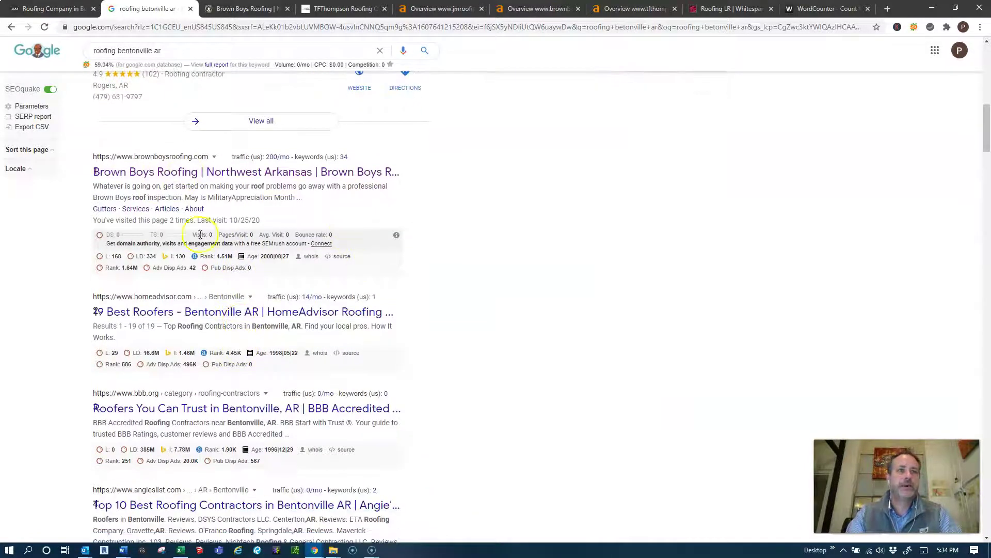
pyautogui.scroll(-2, 182, 360)
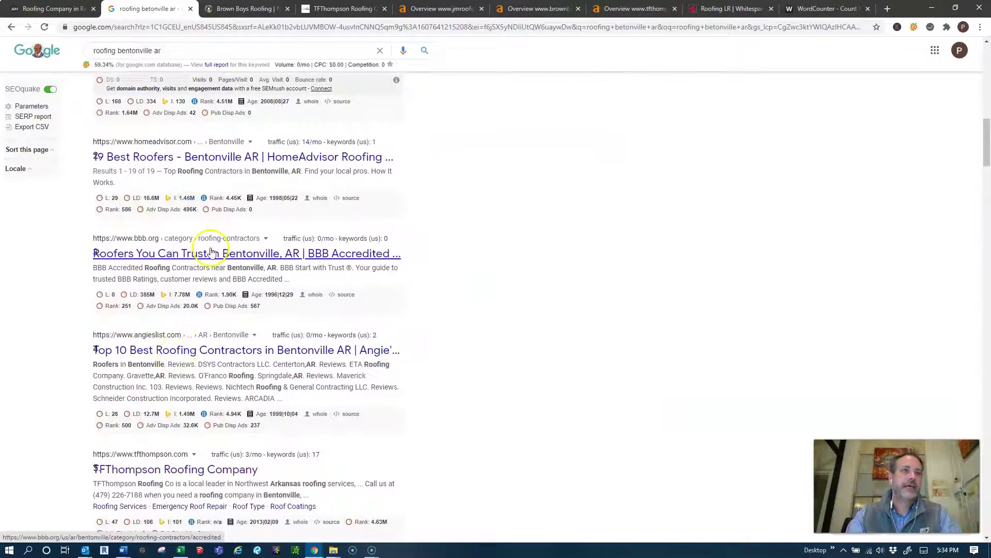
pyautogui.scroll(-1, 147, 426)
pyautogui.scroll(-1, 194, 410)
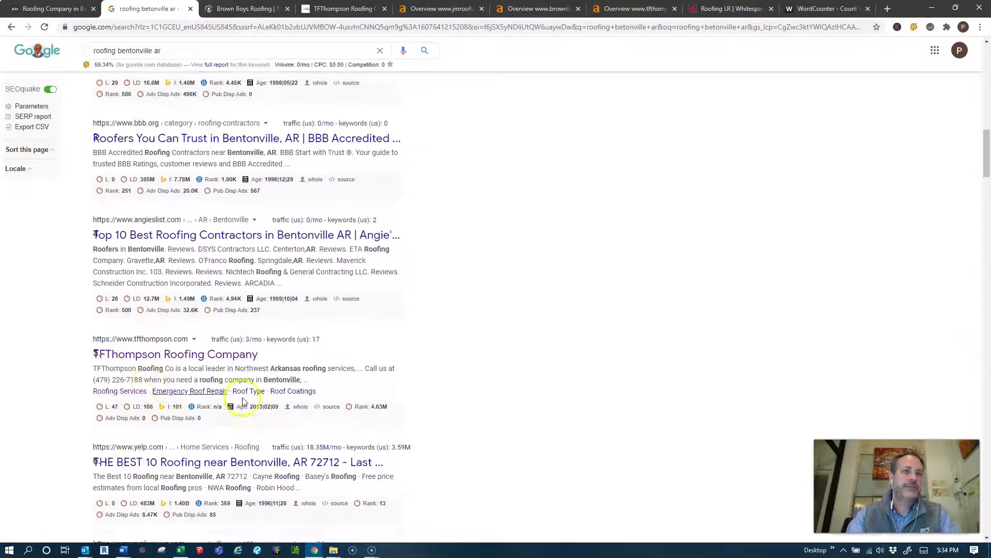
pyautogui.scroll(-2, 243, 401)
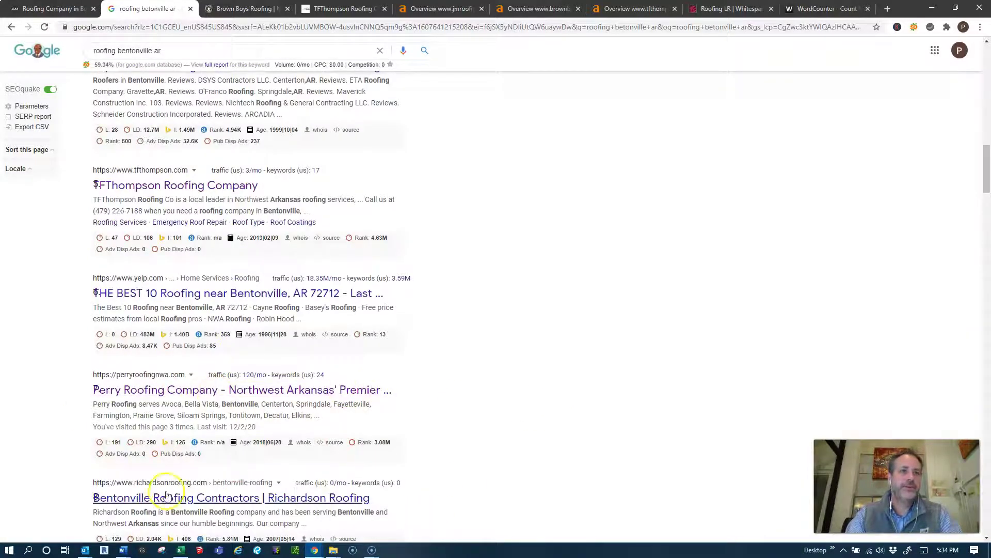
pyautogui.scroll(-2, 159, 488)
pyautogui.scroll(2, 448, 436)
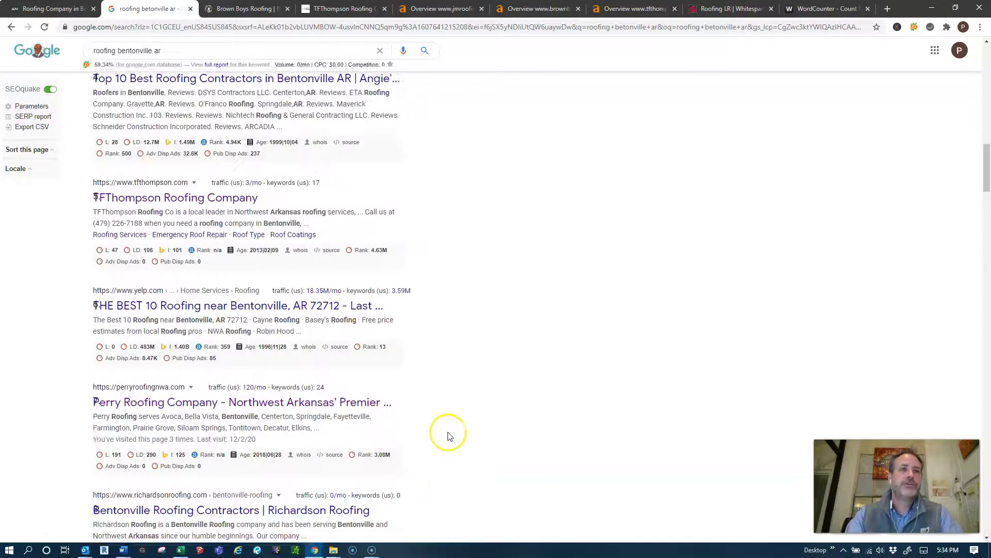
pyautogui.scroll(4, 448, 437)
pyautogui.scroll(5, 443, 377)
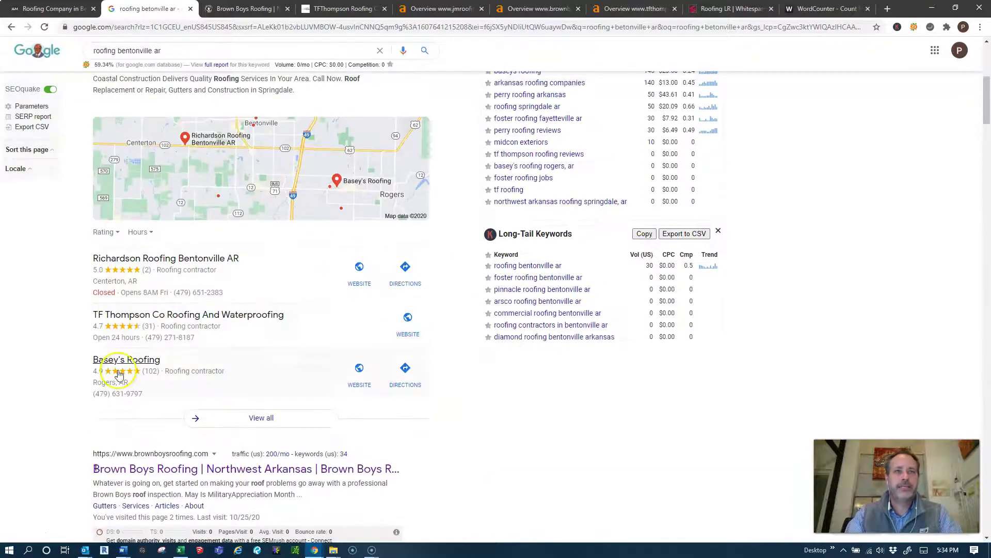
pyautogui.scroll(-3, 365, 320)
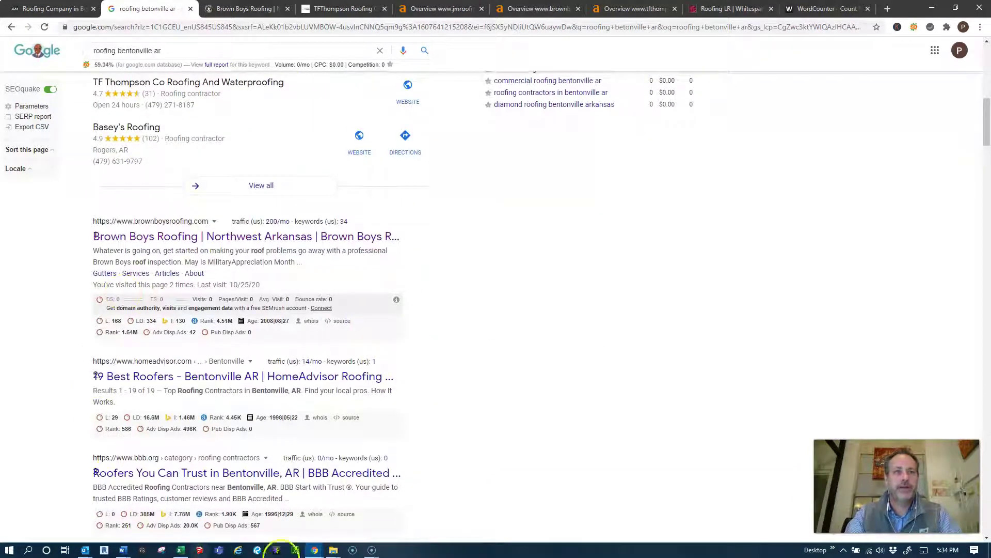
pyautogui.scroll(2, 463, 431)
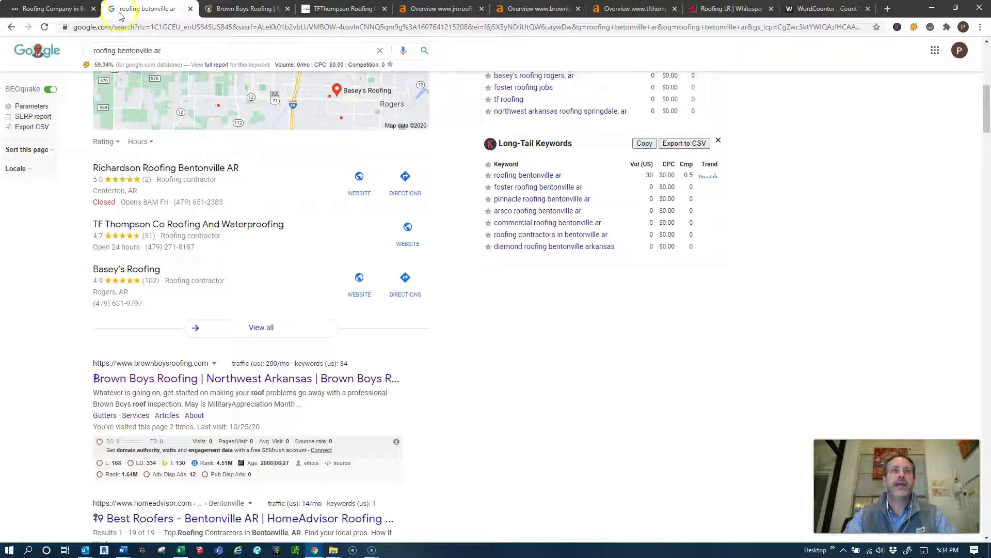
pyautogui.click(55, 10)
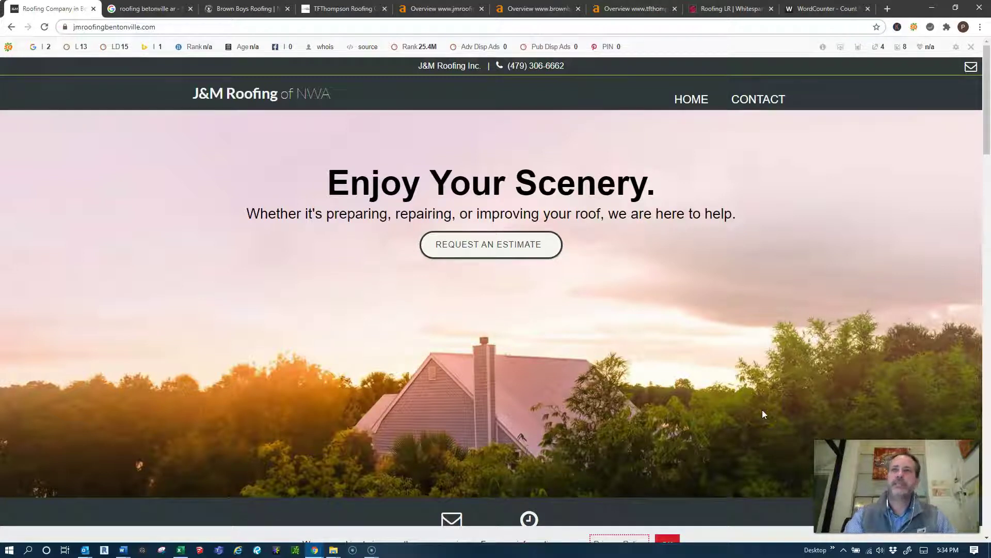
pyautogui.click(970, 47)
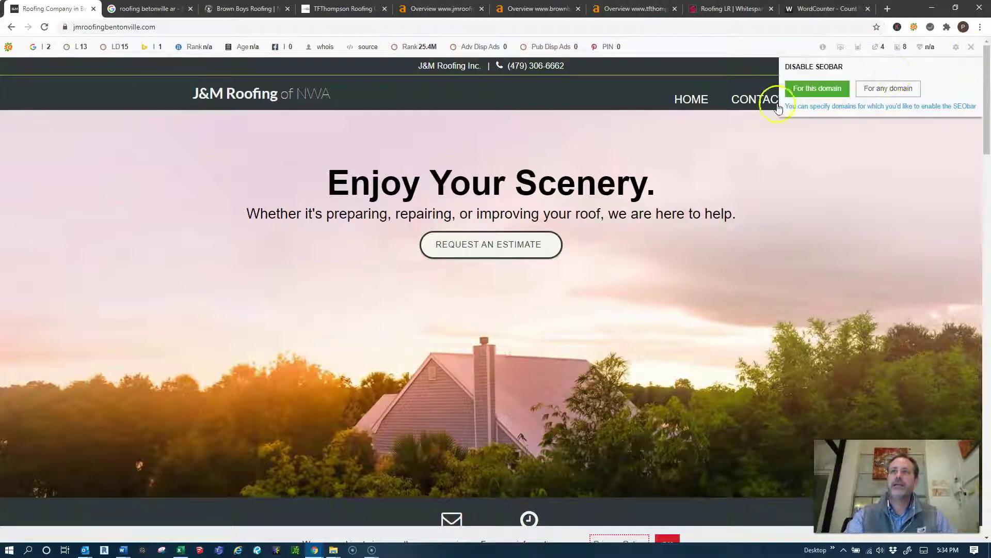
pyautogui.click(817, 89)
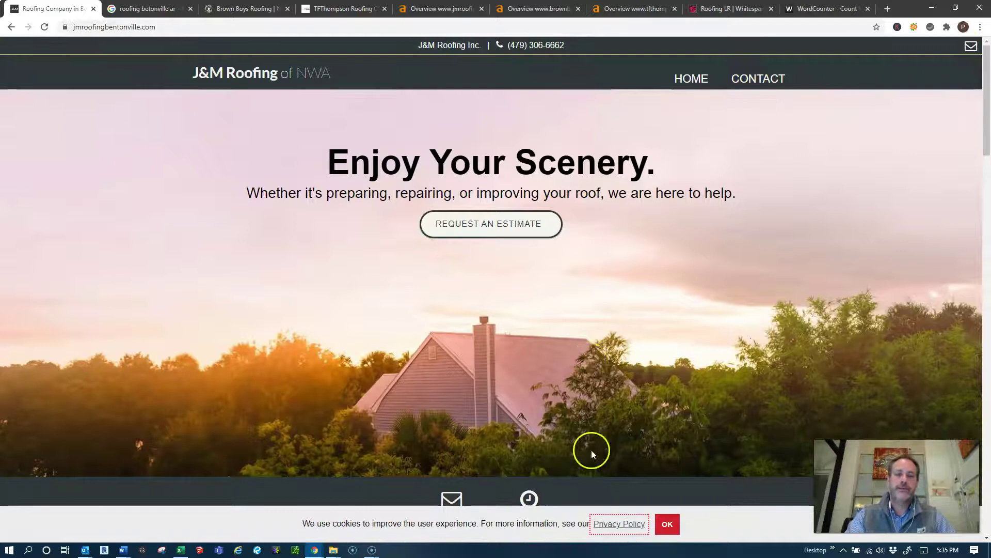
pyautogui.scroll(-6, 591, 453)
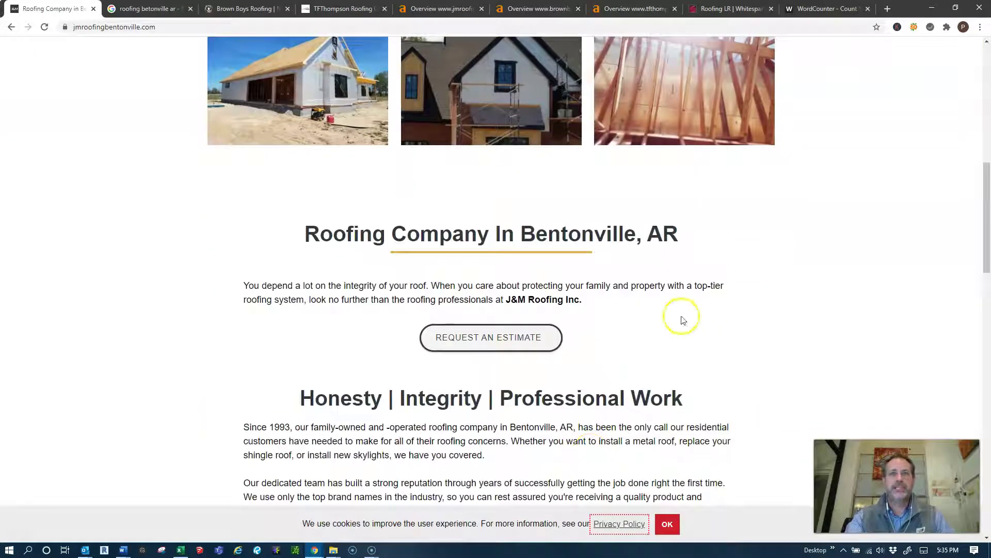
pyautogui.moveTo(305, 233); pyautogui.dragTo(690, 243)
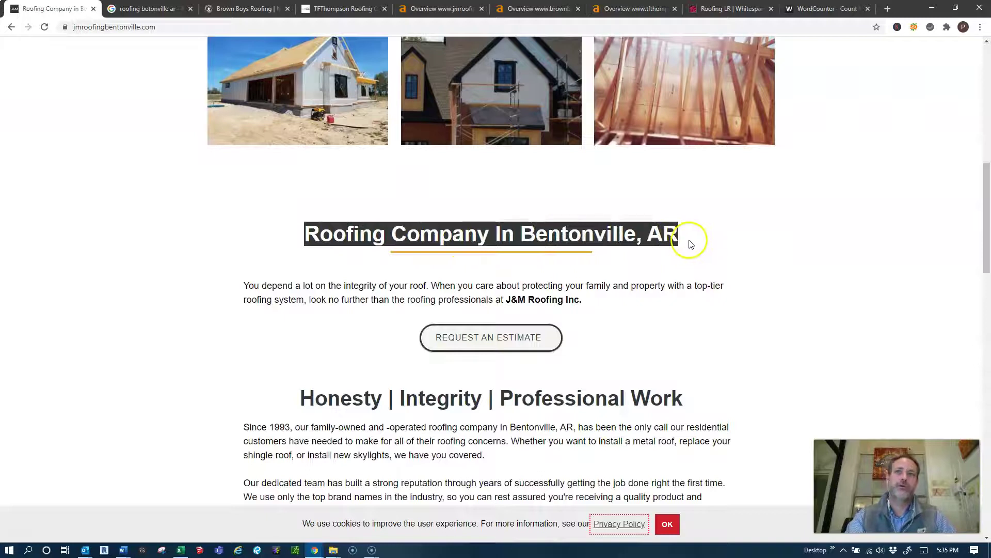
pyautogui.click(138, 9)
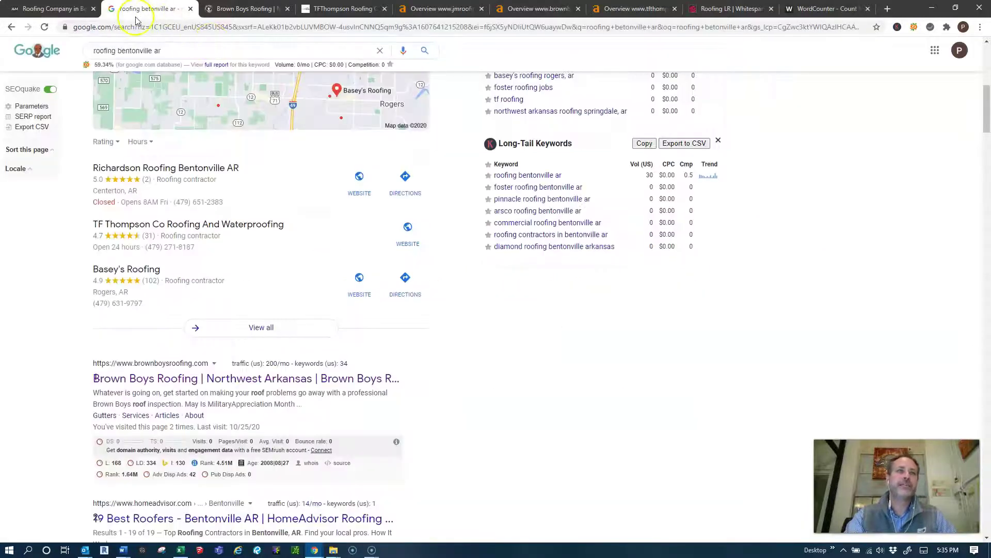
pyautogui.click(39, 8)
pyautogui.scroll(-2, 302, 419)
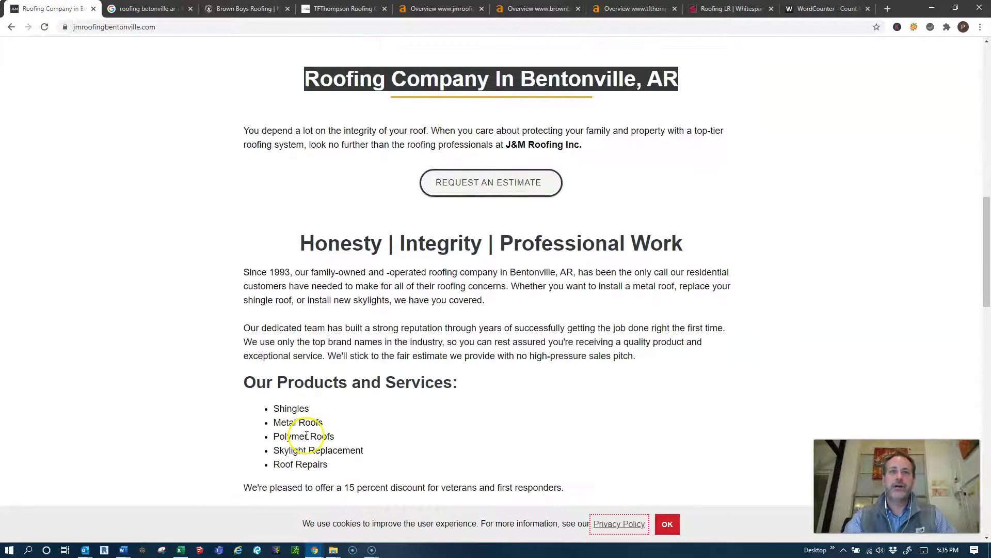
pyautogui.scroll(-3, 305, 426)
pyautogui.scroll(-1, 329, 422)
pyautogui.scroll(-1, 334, 418)
pyautogui.rightClick(242, 267)
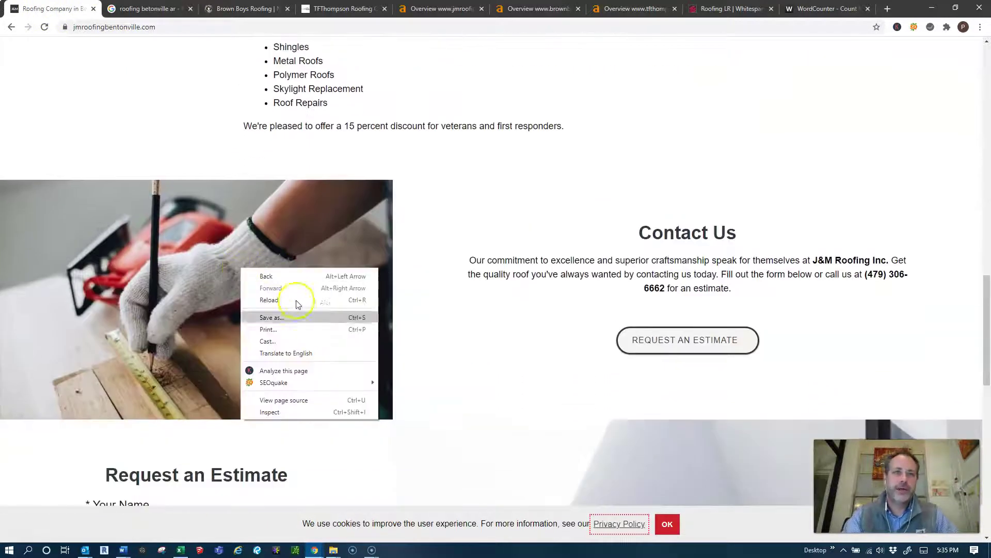
pyautogui.click(454, 450)
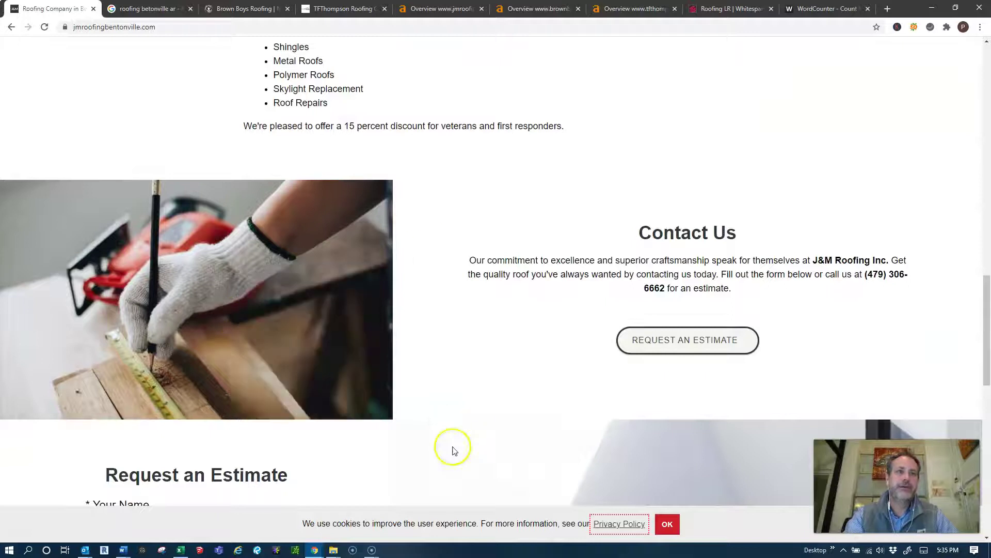
pyautogui.scroll(-3, 454, 449)
pyautogui.scroll(-2, 454, 450)
pyautogui.scroll(-2, 379, 360)
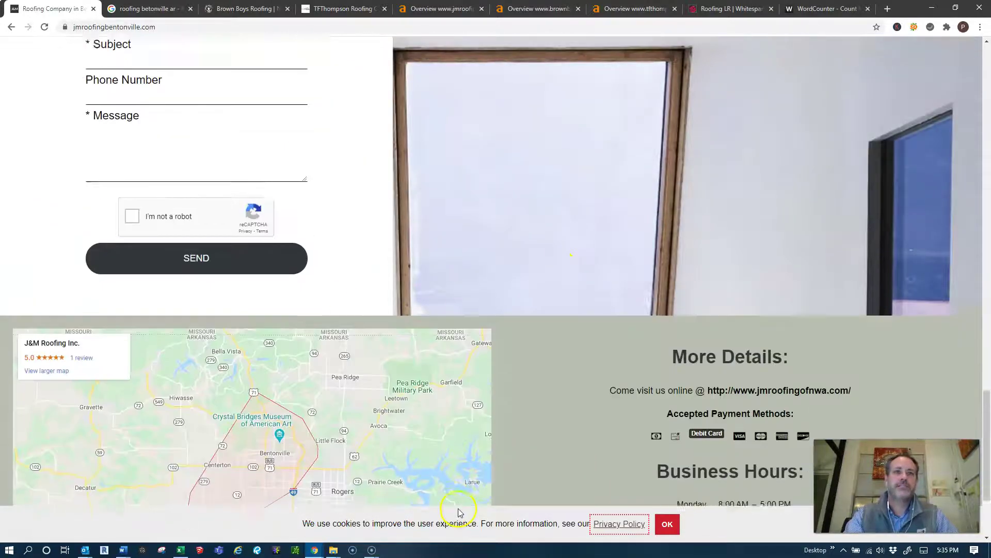
pyautogui.scroll(2, 582, 487)
pyautogui.scroll(4, 576, 471)
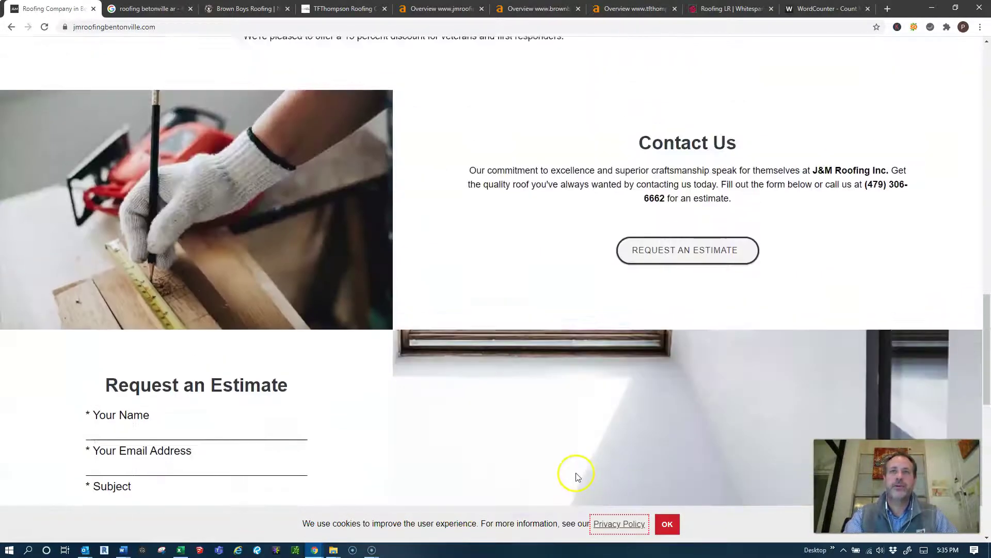
pyautogui.scroll(3, 580, 469)
pyautogui.scroll(1, 651, 368)
pyautogui.scroll(-1, 531, 188)
pyautogui.scroll(2, 527, 195)
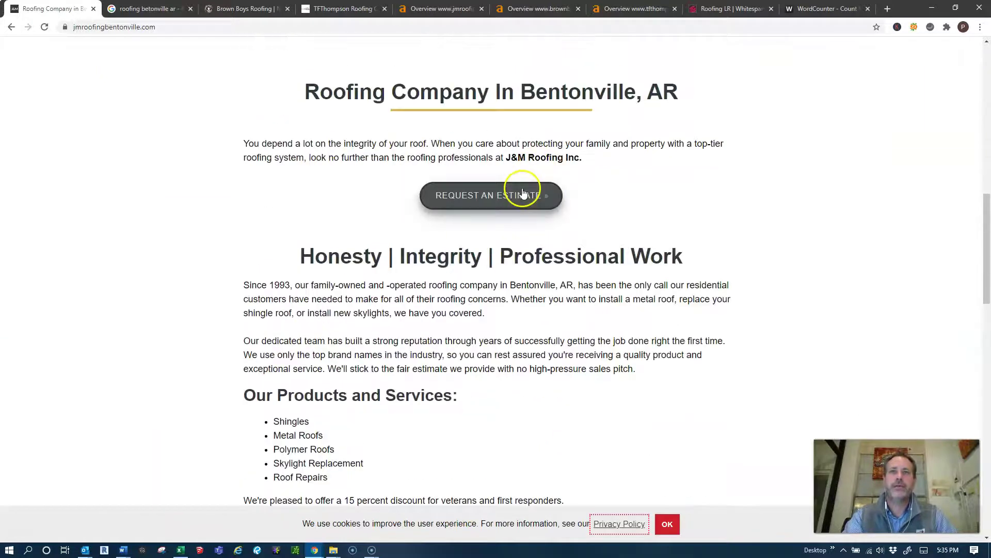
pyautogui.rightClick(518, 194)
pyautogui.click(779, 272)
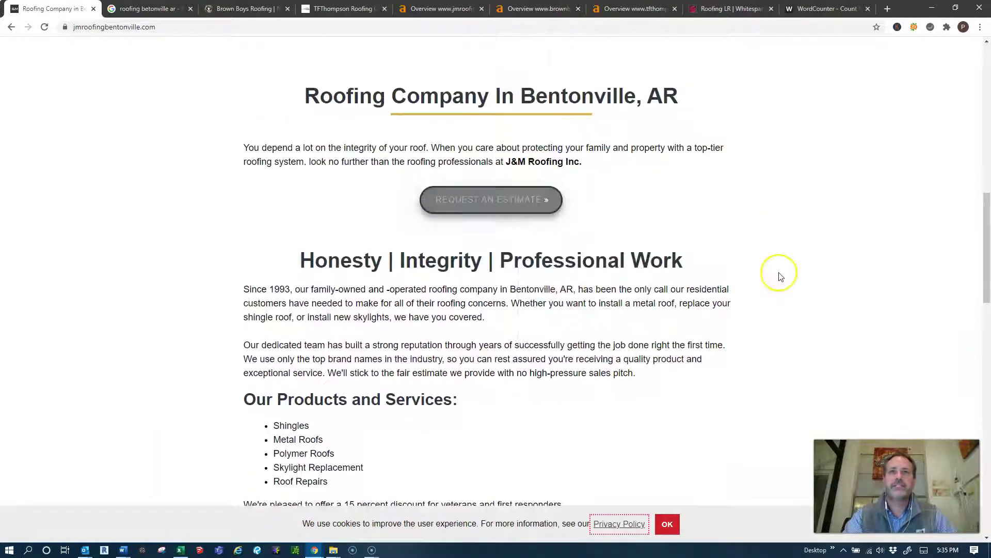
pyautogui.scroll(3, 779, 272)
pyautogui.scroll(2, 780, 271)
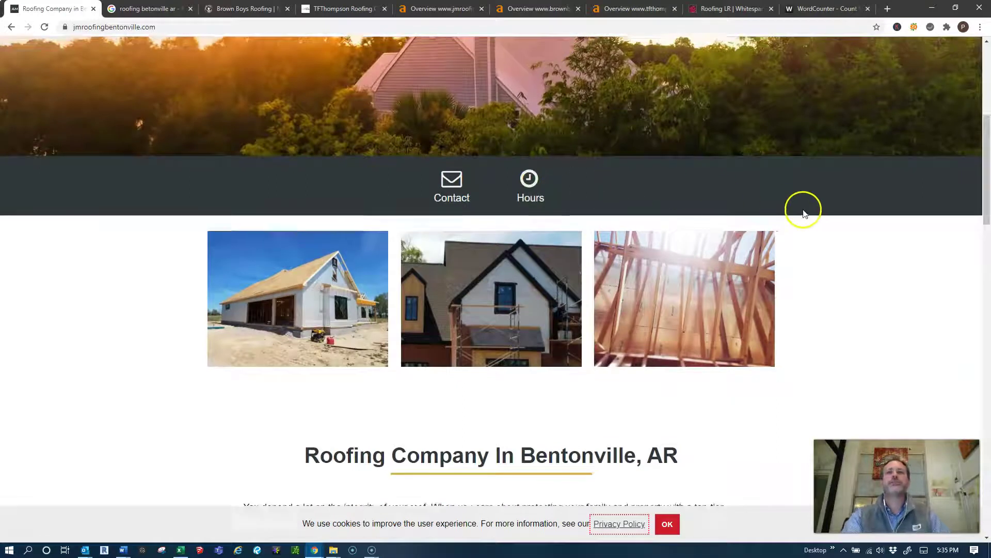
pyautogui.scroll(3, 797, 210)
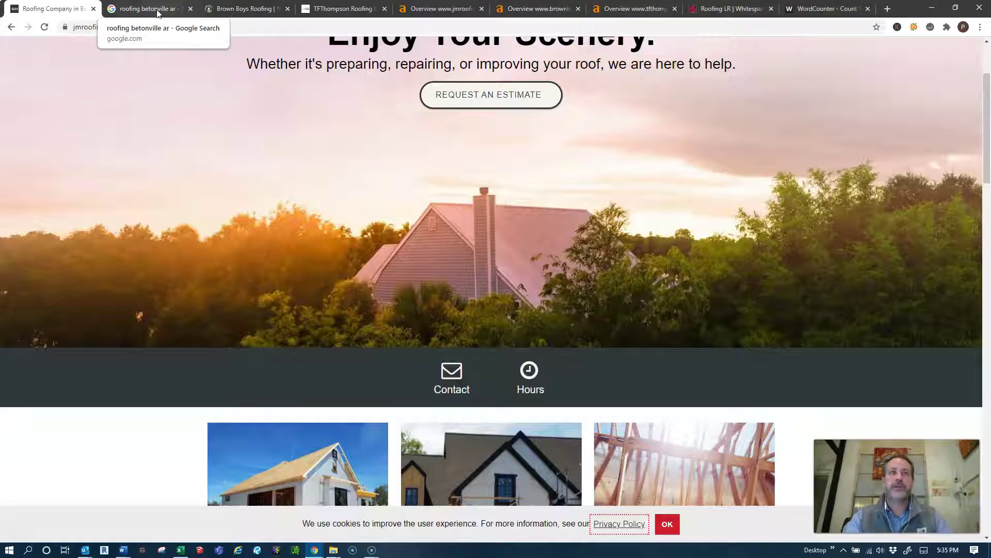
# Open the Organic keywords report for jmroofingbentonville.com from its Ahrefs overview.
pyautogui.click(453, 12)
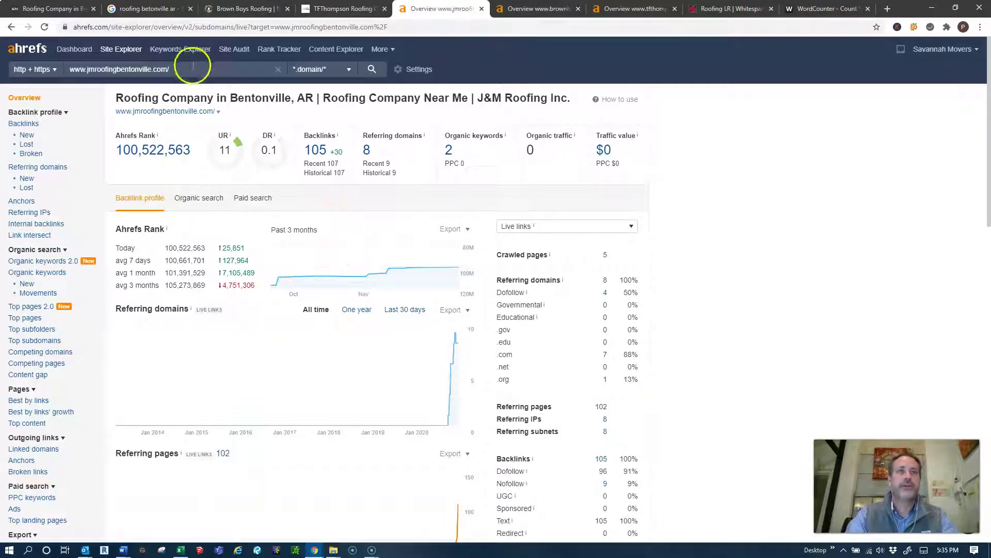
pyautogui.moveTo(190, 69); pyautogui.dragTo(43, 69)
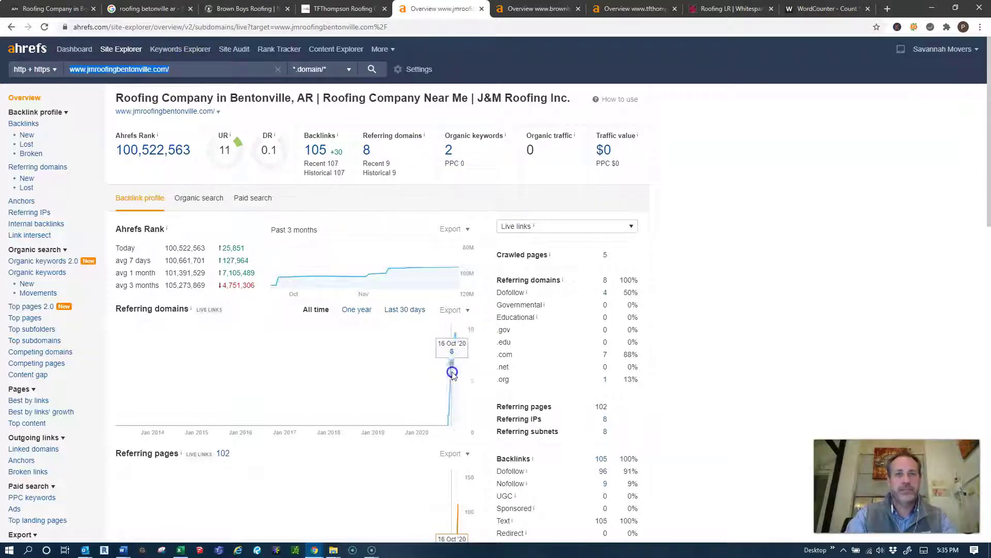
pyautogui.moveTo(456, 340)
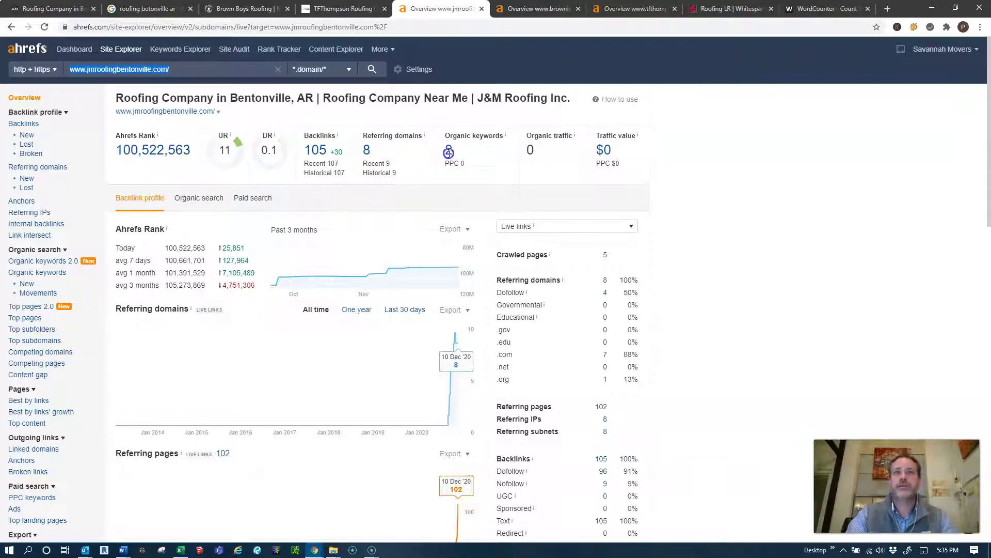
pyautogui.click(448, 153)
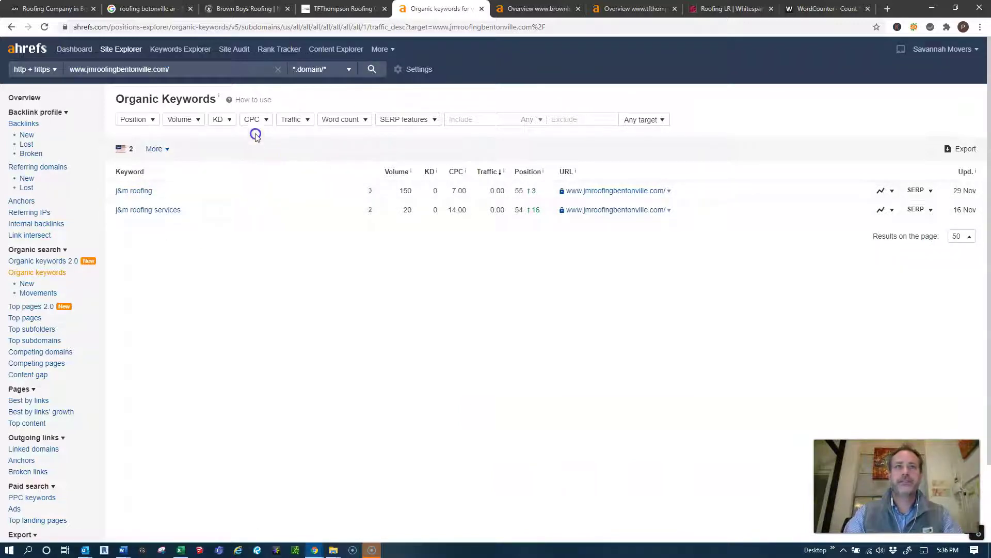
# Open Brown Boys Roofing's 239 organic keywords report from its Ahrefs overview.
pyautogui.click(546, 9)
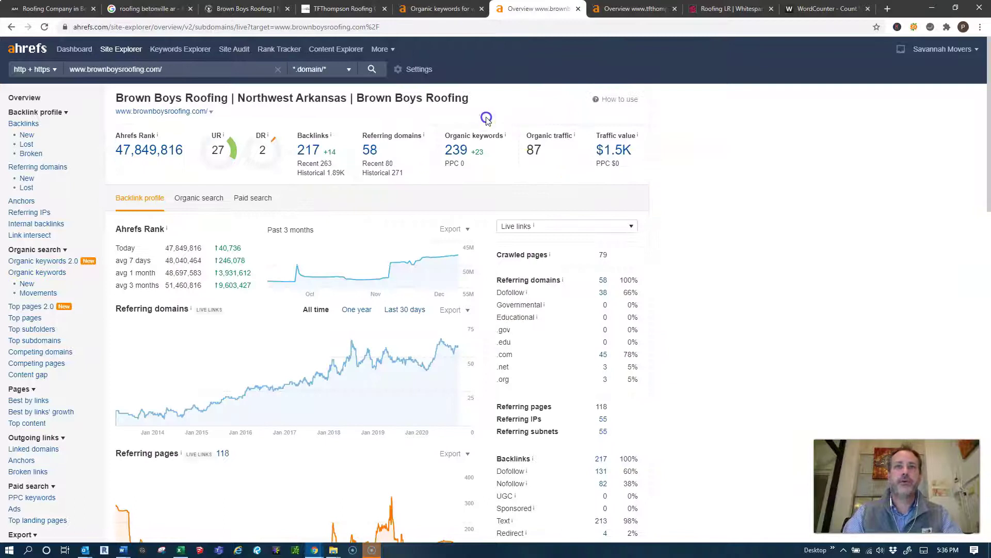
pyautogui.click(459, 150)
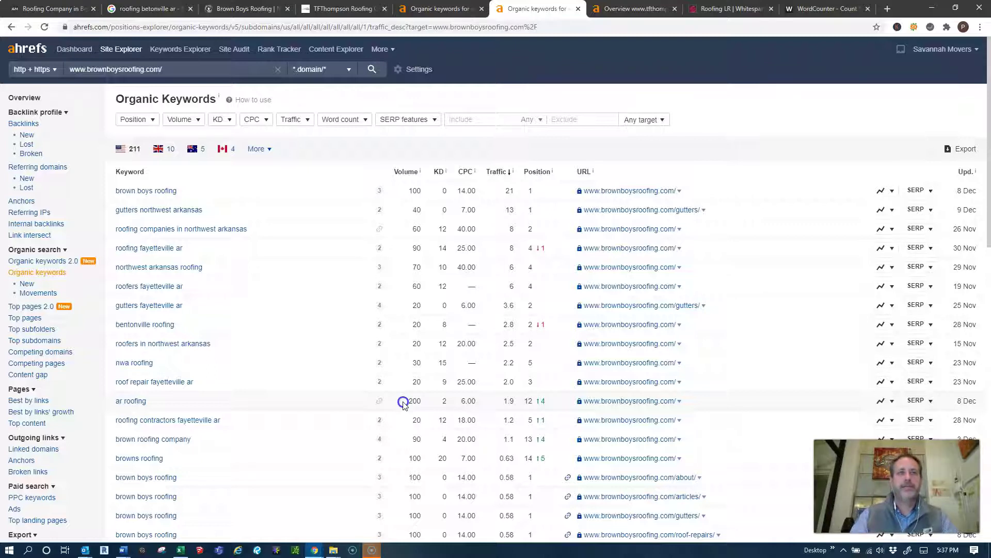
# Flip between the Bentonville roofing Google results and Brown Boys' keywords, ending on the Google results.
pyautogui.click(146, 8)
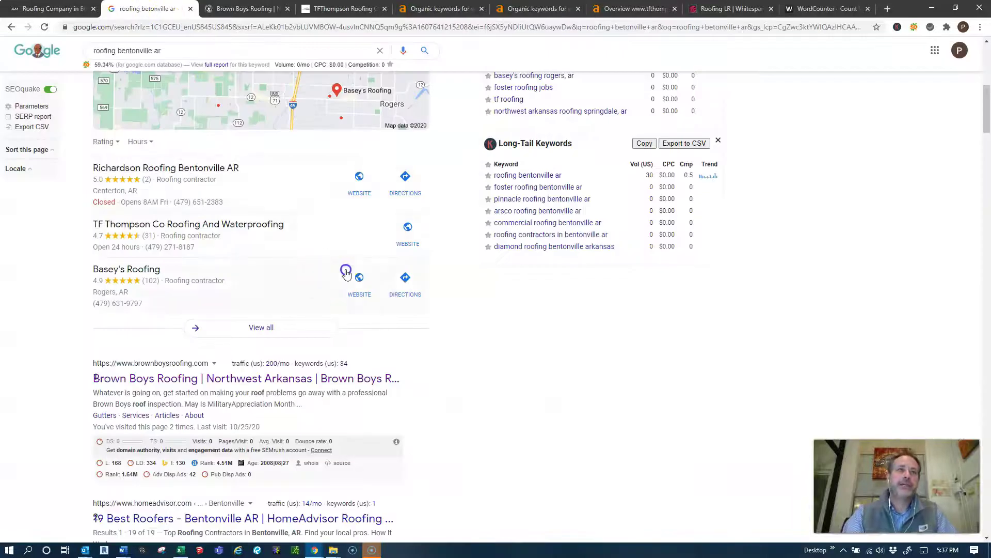
pyautogui.scroll(-1, 232, 373)
pyautogui.scroll(-2, 255, 443)
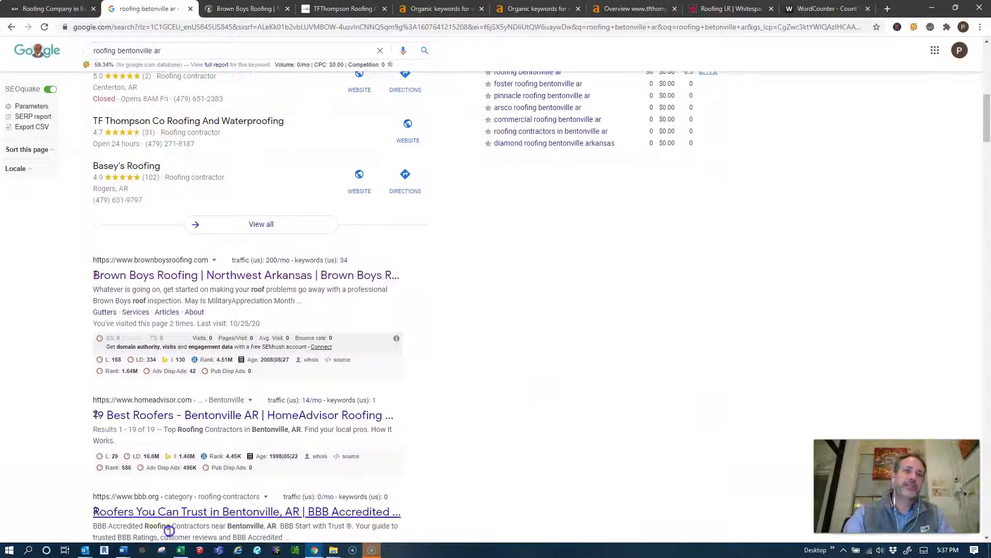
pyautogui.scroll(3, 491, 354)
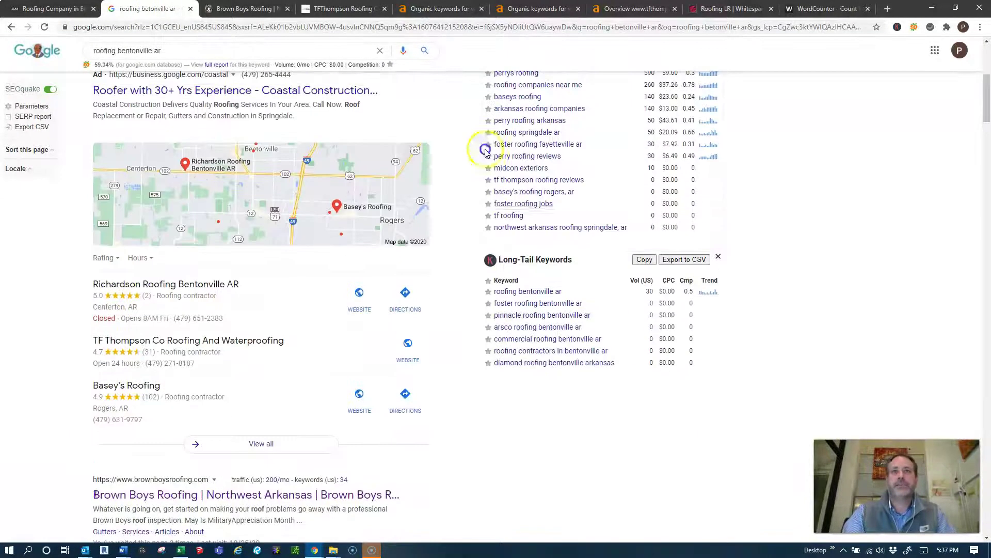
pyautogui.click(557, 11)
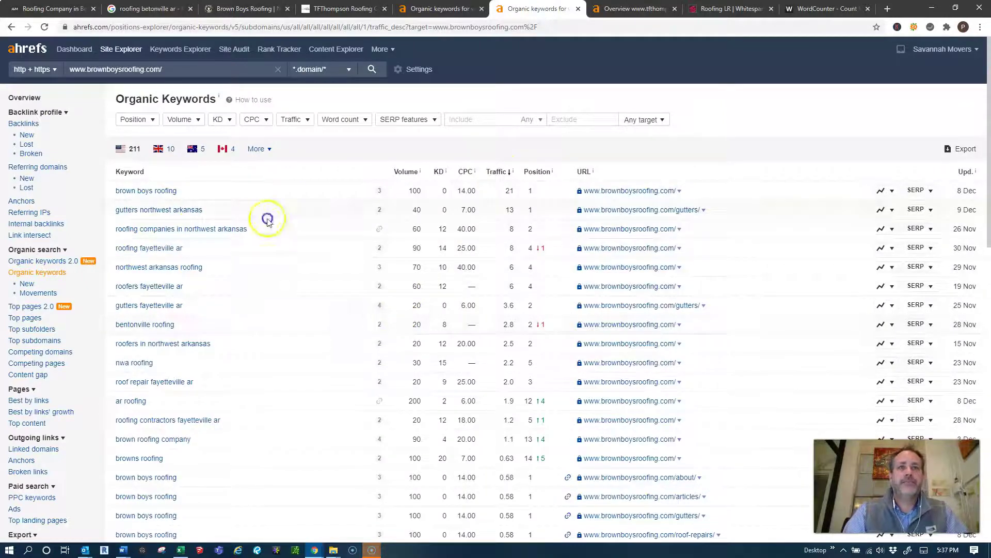
pyautogui.click(164, 11)
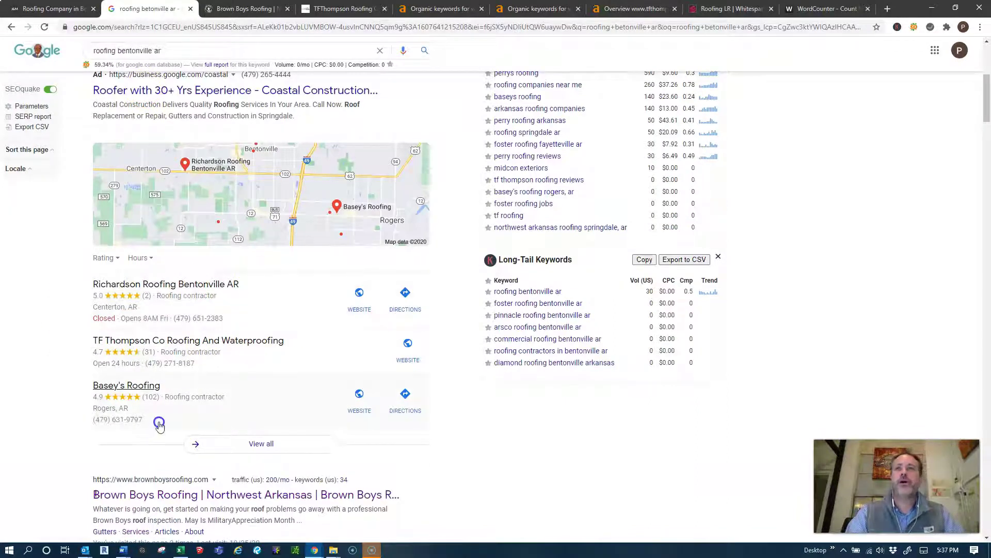
# Open the Whitespark Roofing LR campaign's Comparison grid of competitor citations across directories.
pyautogui.click(721, 12)
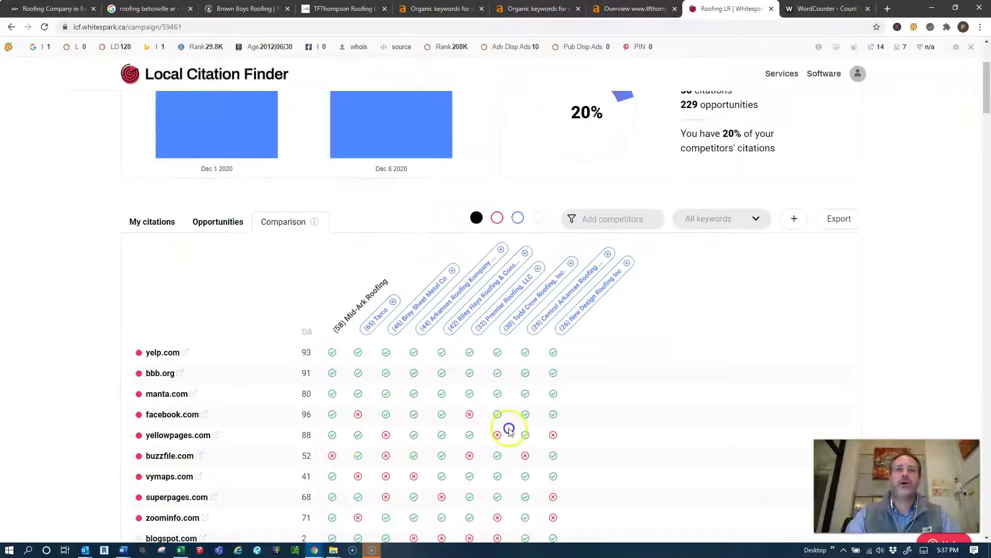
pyautogui.scroll(-1, 281, 327)
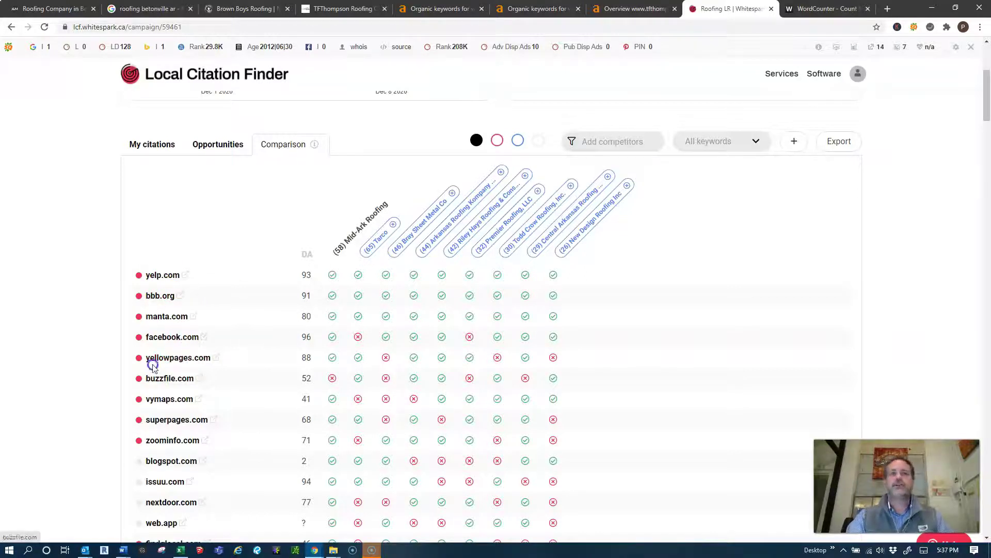
pyautogui.scroll(-1, 200, 266)
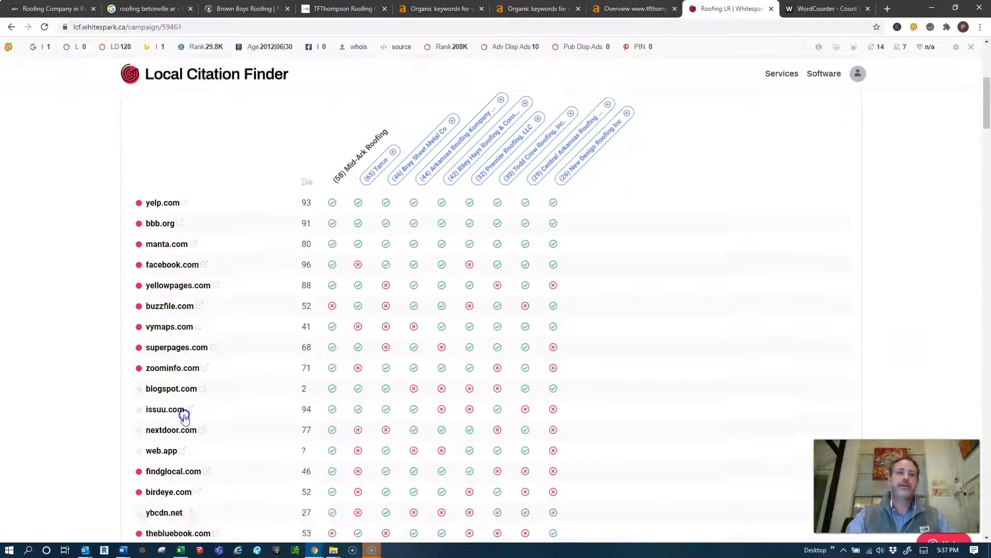
pyautogui.scroll(-5, 181, 412)
pyautogui.scroll(3, 181, 439)
pyautogui.scroll(3, 349, 331)
pyautogui.scroll(2, 348, 287)
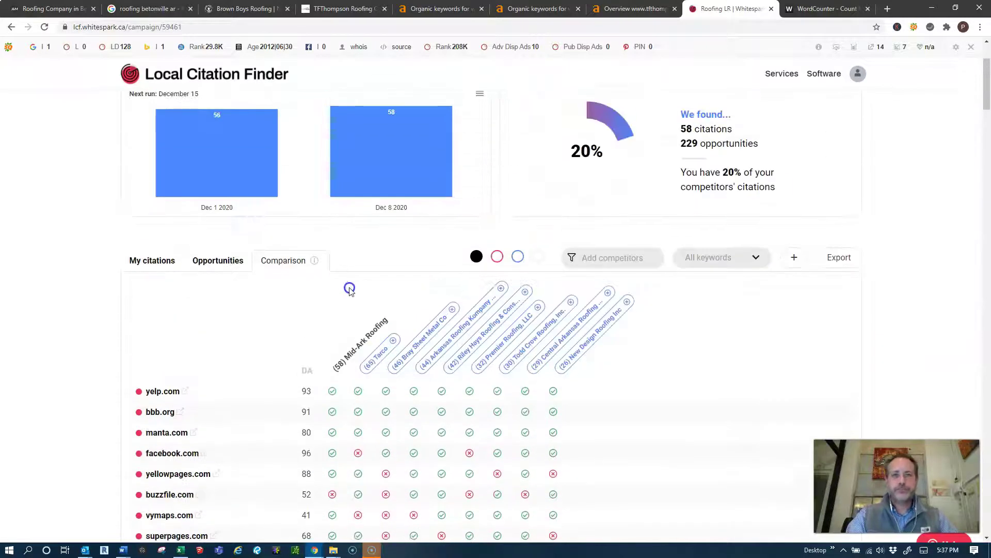
pyautogui.click(285, 262)
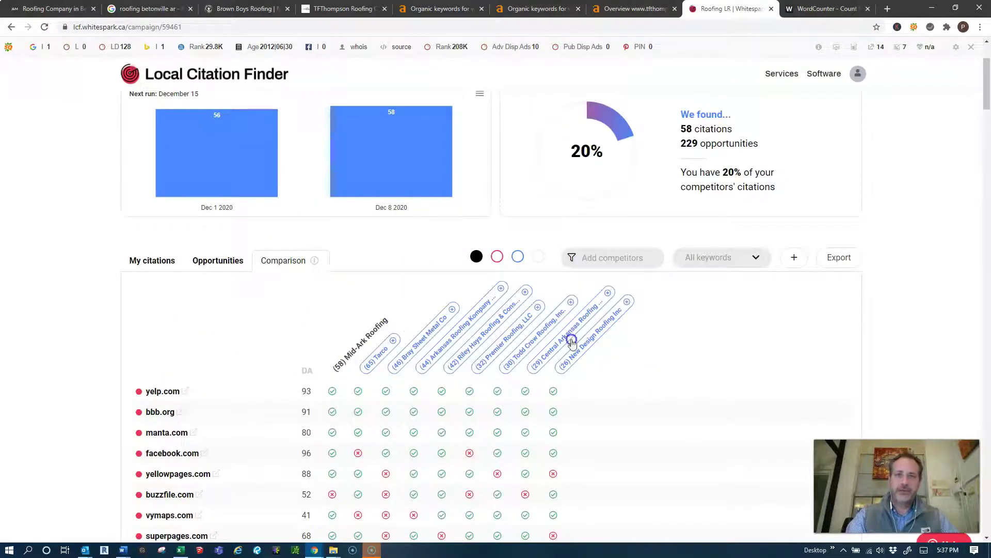
pyautogui.click(476, 373)
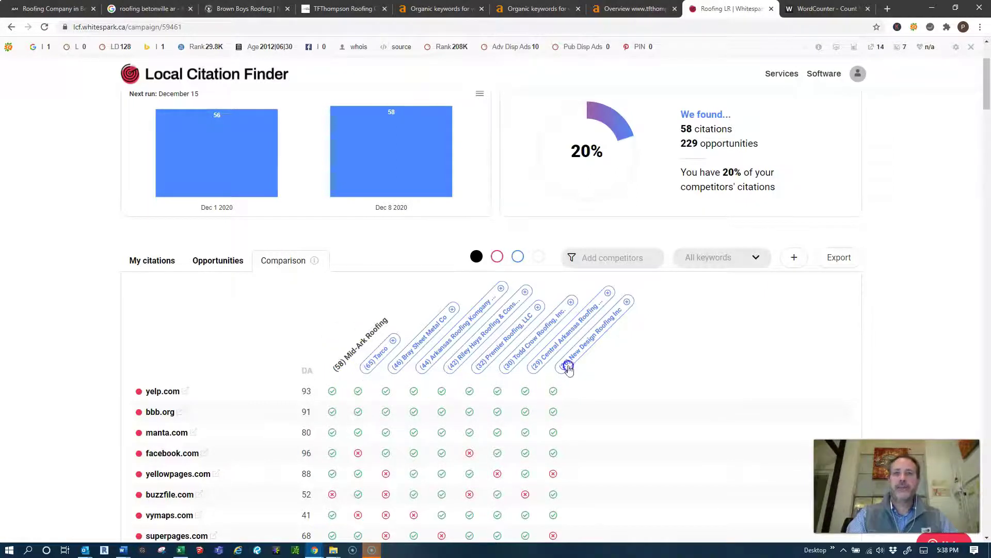
pyautogui.scroll(-2, 567, 429)
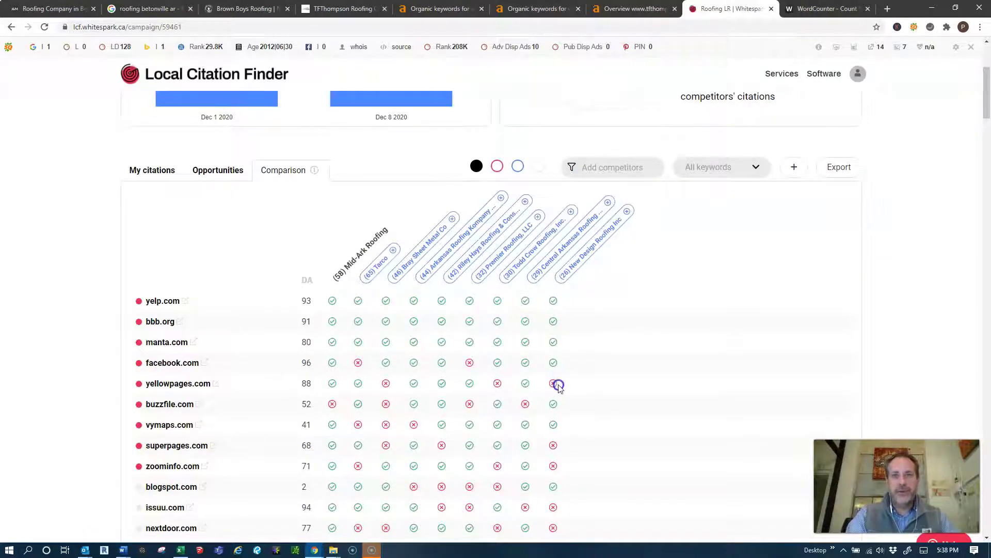
pyautogui.click(559, 404)
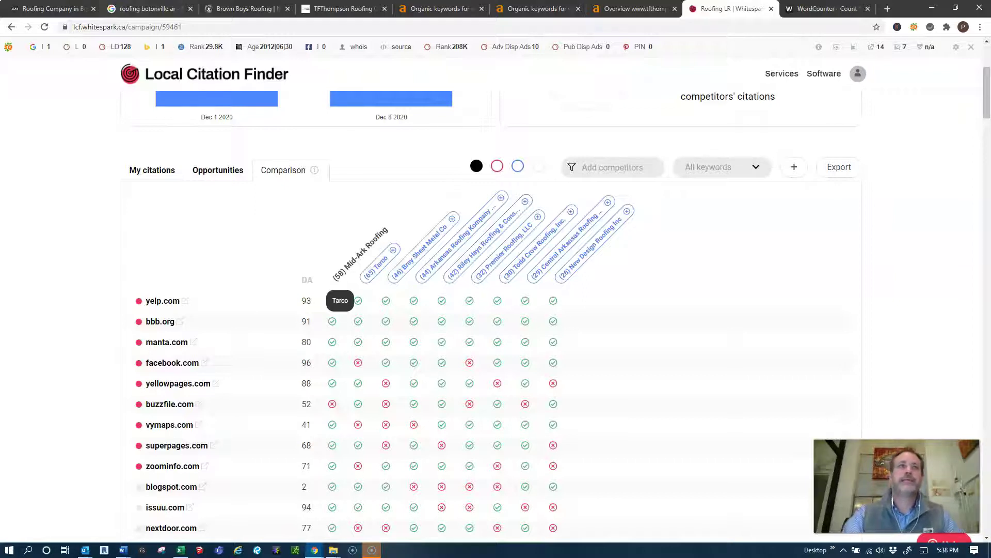
# Review both organic keyword reports, then open J&M Roofing's 8 referring domains from its overview.
pyautogui.click(457, 9)
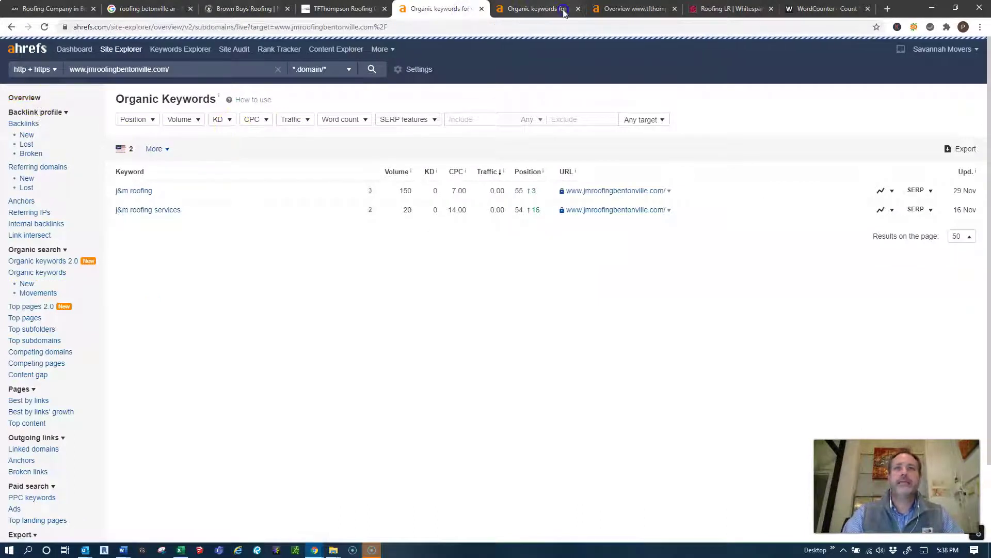
pyautogui.hotkey('ctrl', 'Tab')
pyautogui.click(23, 99)
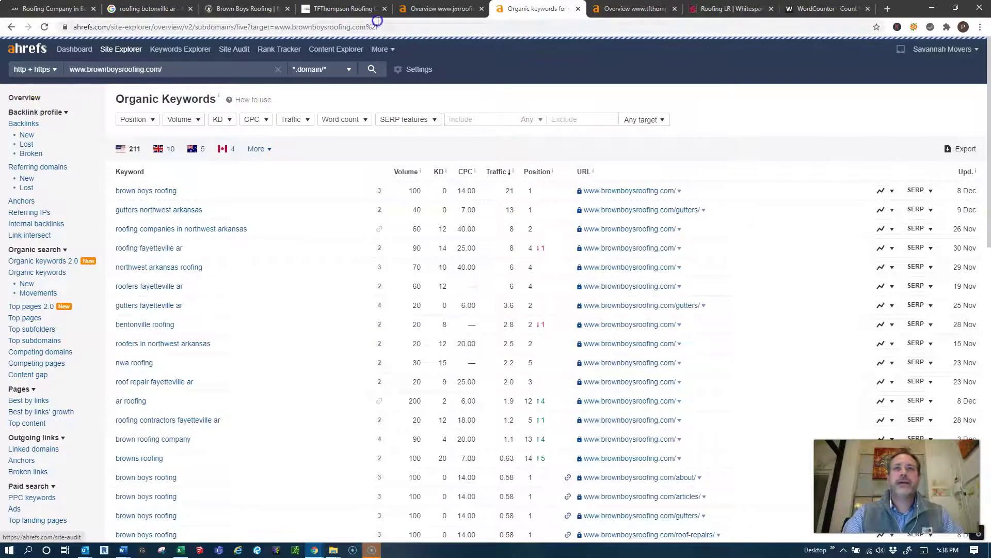
pyautogui.click(444, 9)
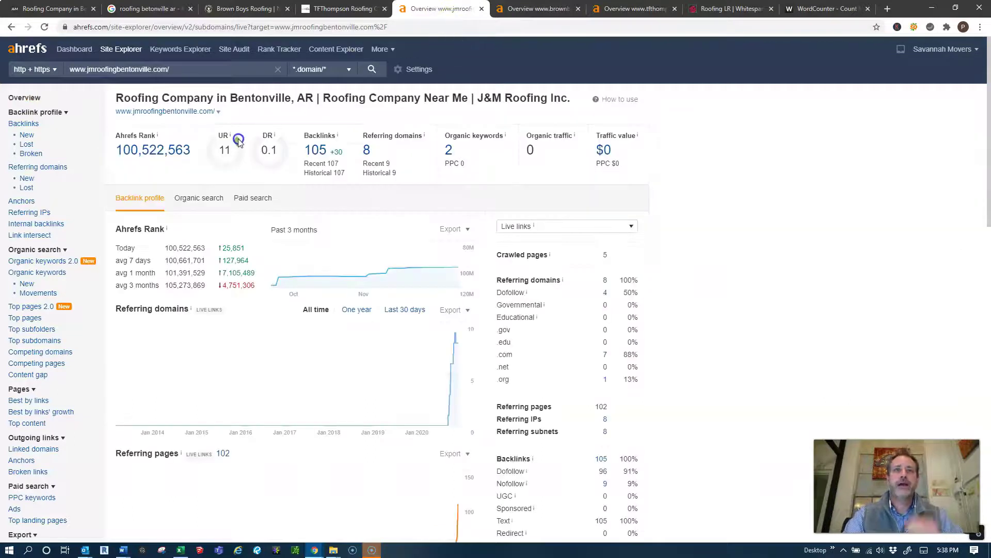
pyautogui.click(366, 150)
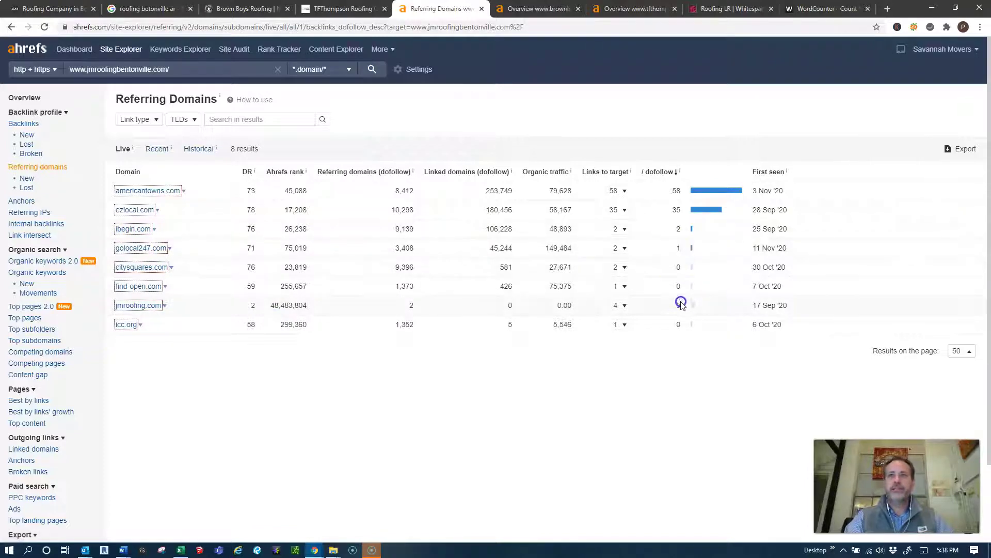
# Open Brown Boys' 58 referring domains, compare with J&M's 8, then switch to TFThompson's overview.
pyautogui.click(547, 10)
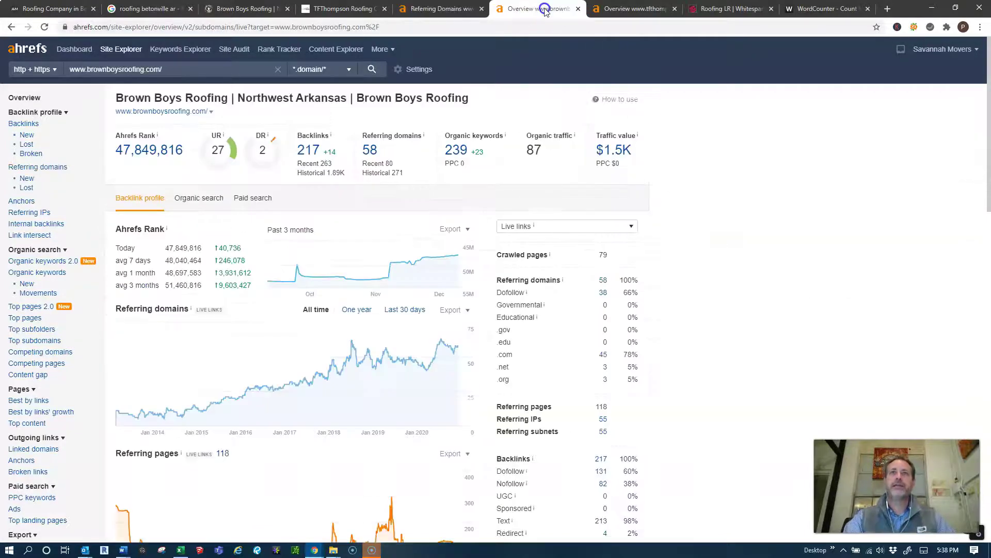
pyautogui.click(370, 147)
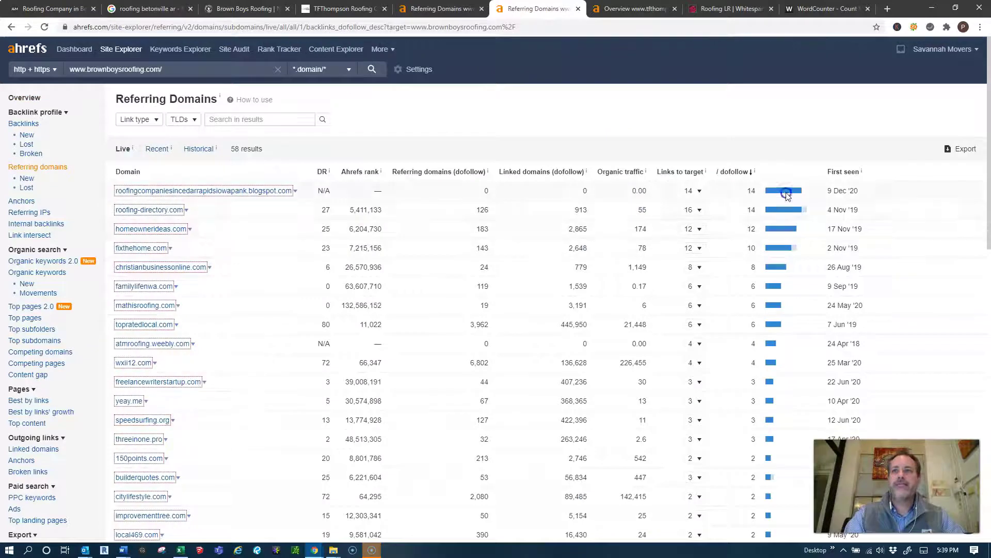
pyautogui.scroll(-2, 767, 438)
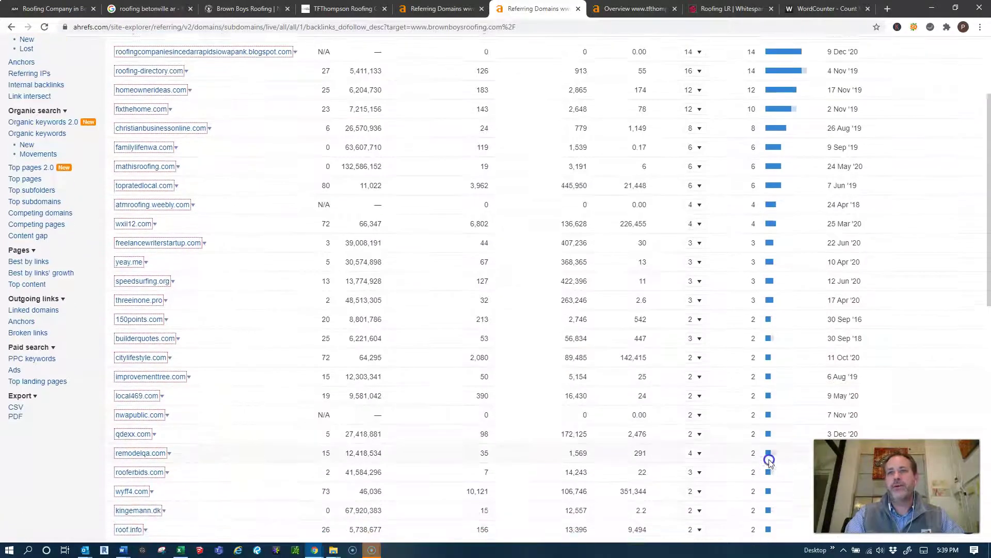
pyautogui.scroll(2, 771, 267)
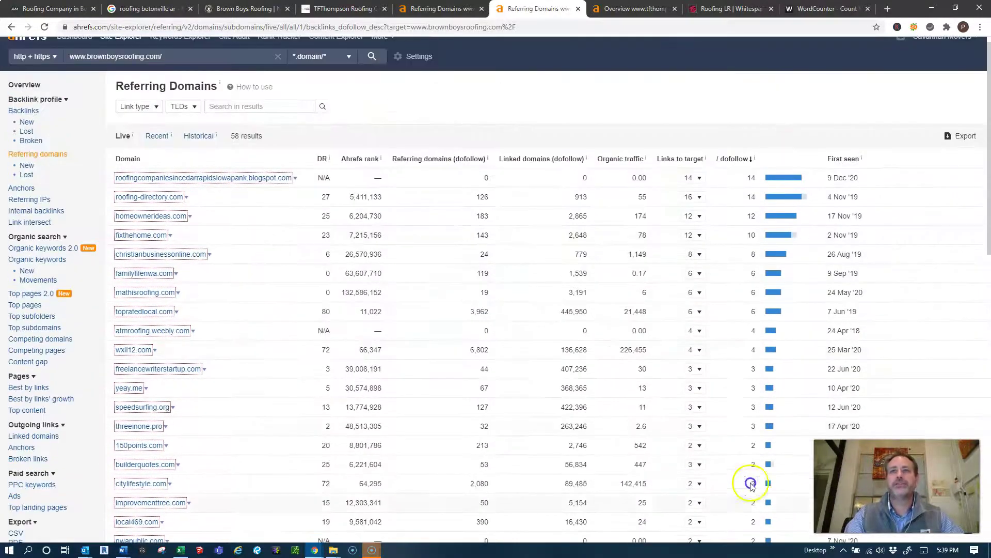
pyautogui.click(438, 9)
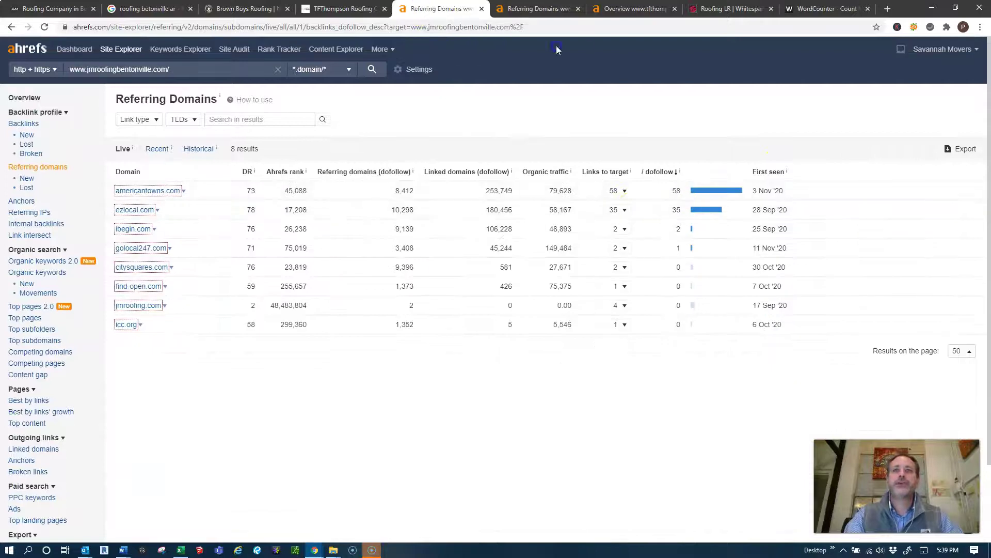
pyautogui.click(543, 8)
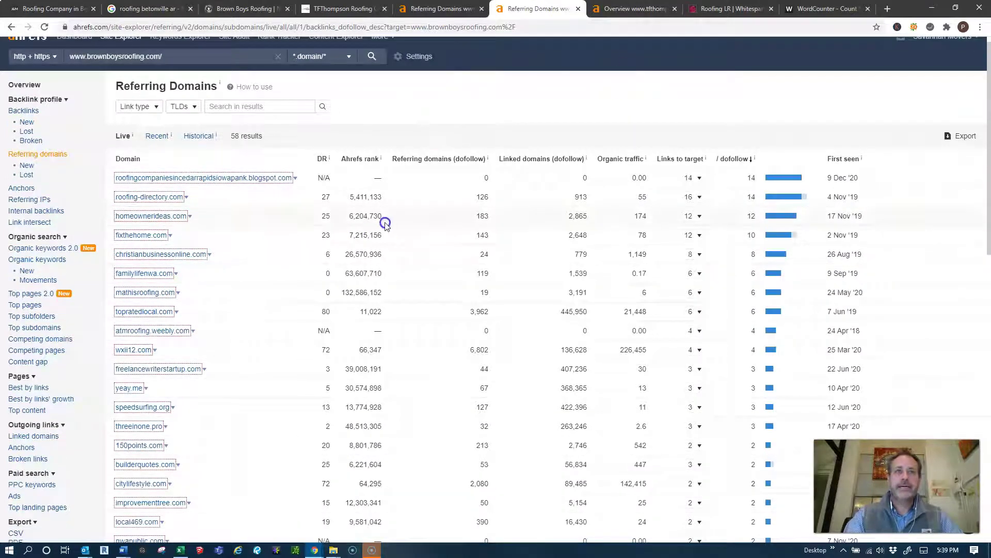
pyautogui.click(437, 9)
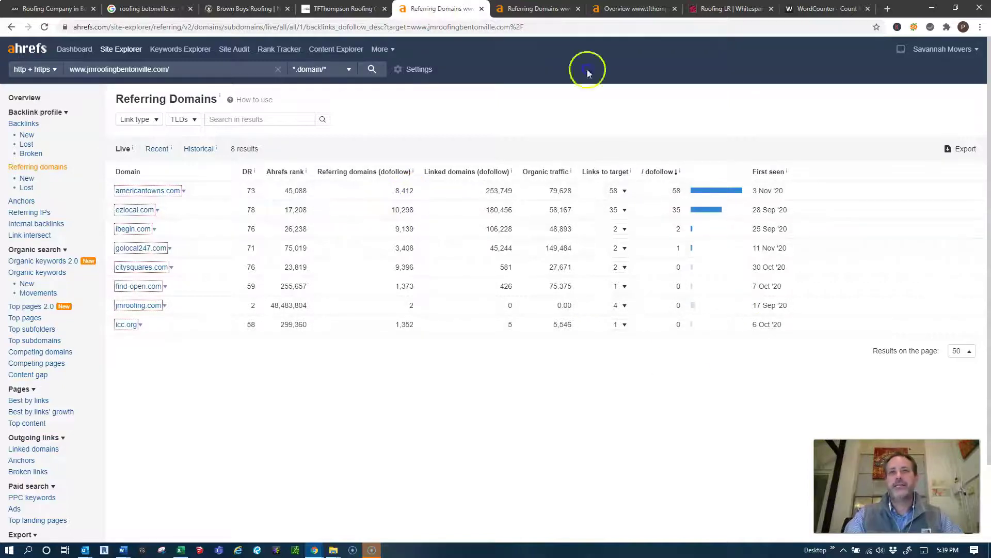
pyautogui.click(538, 8)
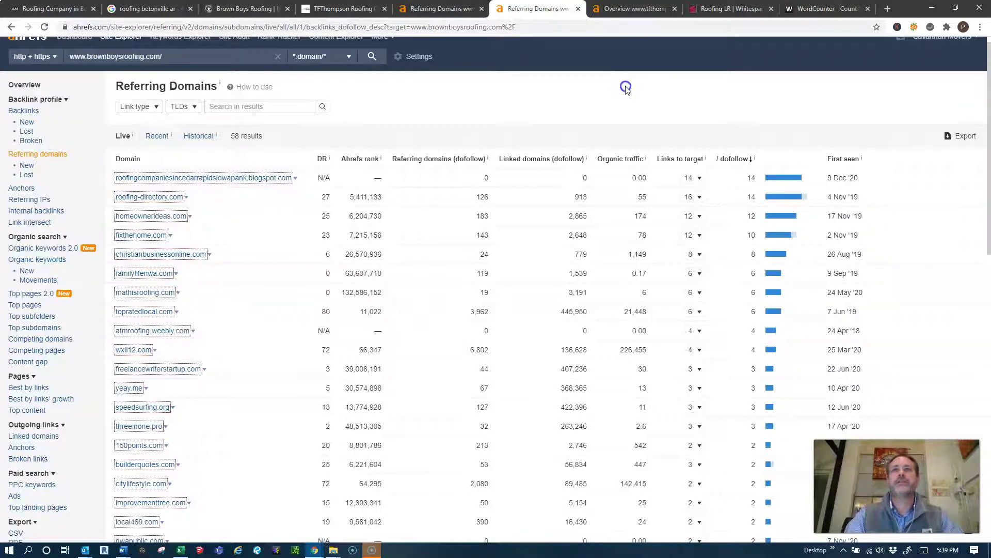
pyautogui.click(632, 8)
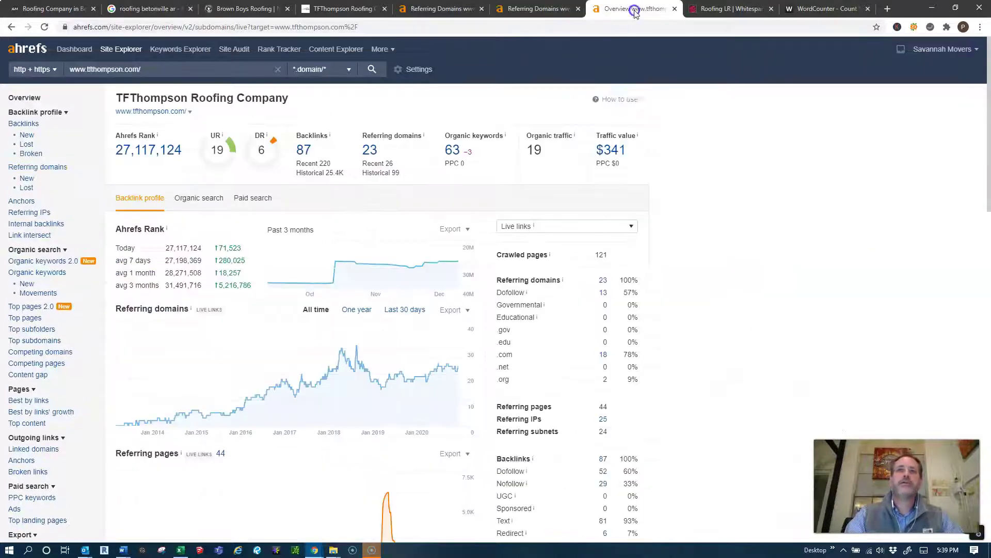
# Open TFThompson's 23 referring domains, compare with Brown Boys and J&M, then return to the Google results.
pyautogui.click(371, 150)
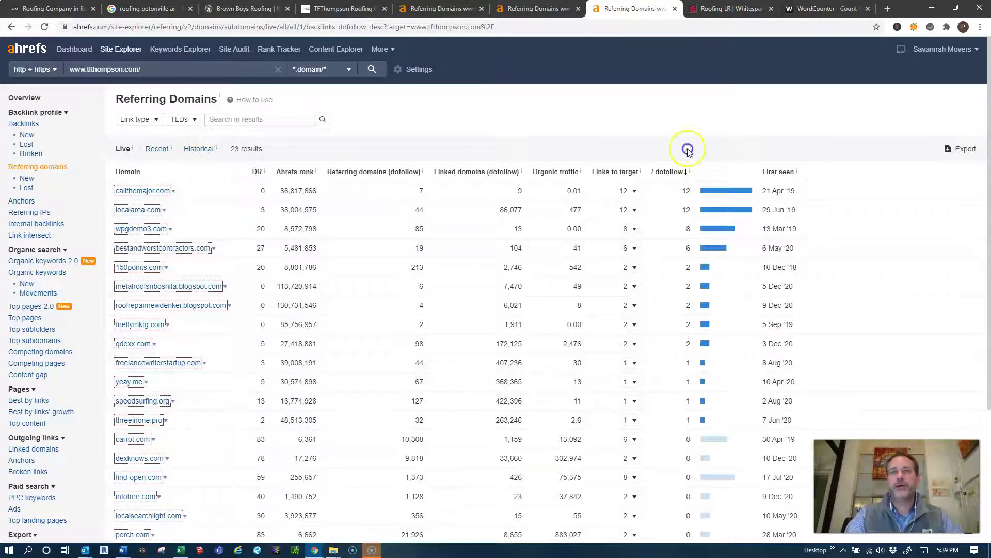
pyautogui.click(535, 9)
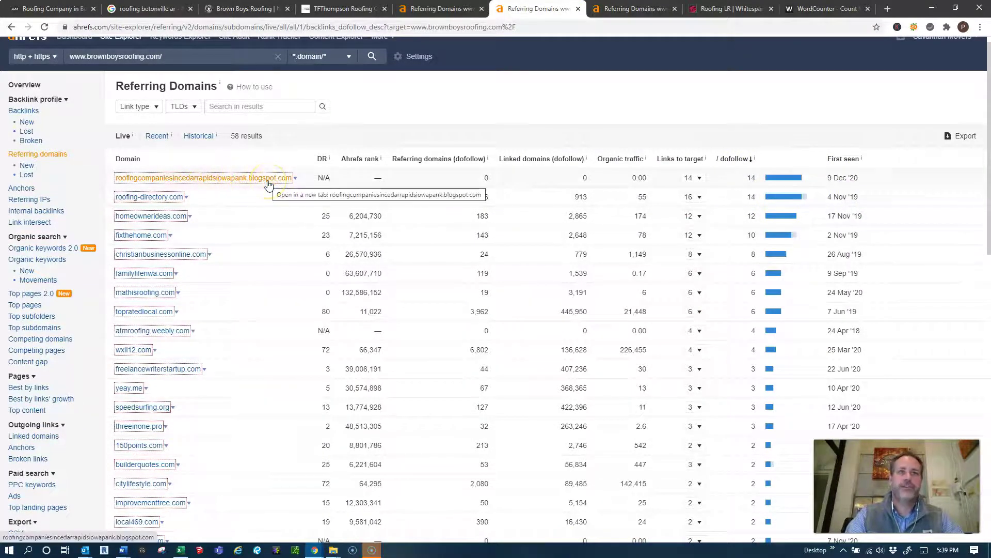
pyautogui.click(440, 10)
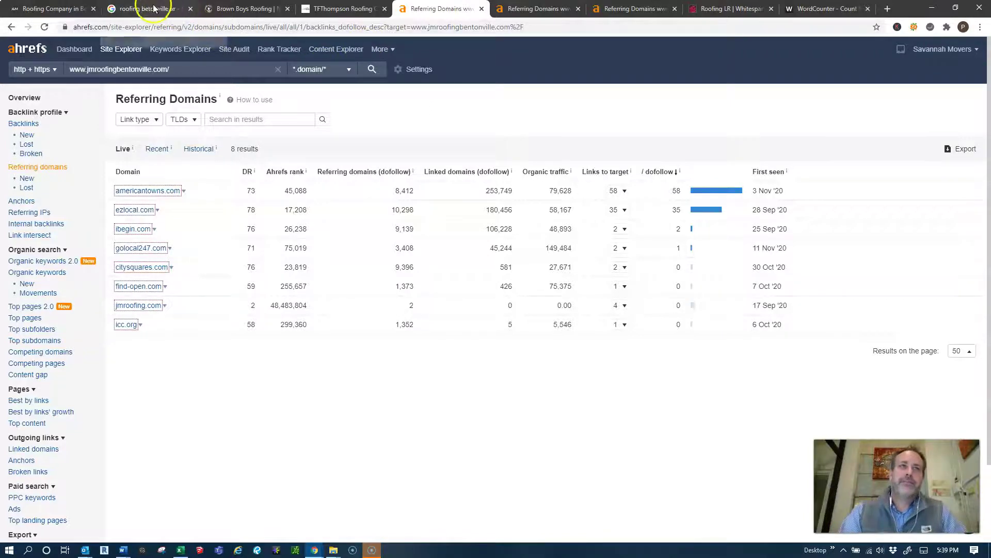
pyautogui.click(173, 8)
pyautogui.scroll(2, 615, 473)
pyautogui.scroll(2, 615, 473)
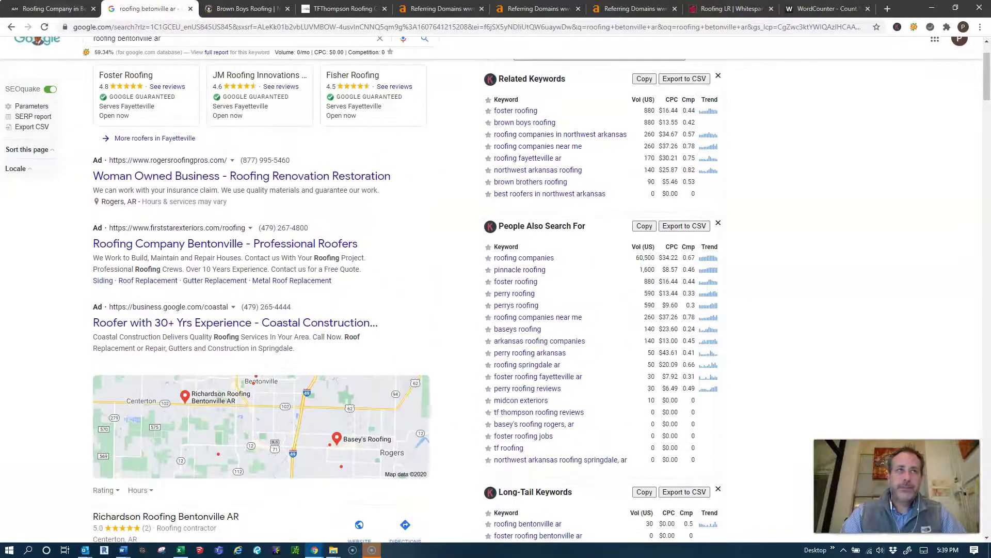
# Switch to the jmroofingbentonville.com homepage tab to review its sections.
pyautogui.click(51, 9)
pyautogui.scroll(2, 350, 283)
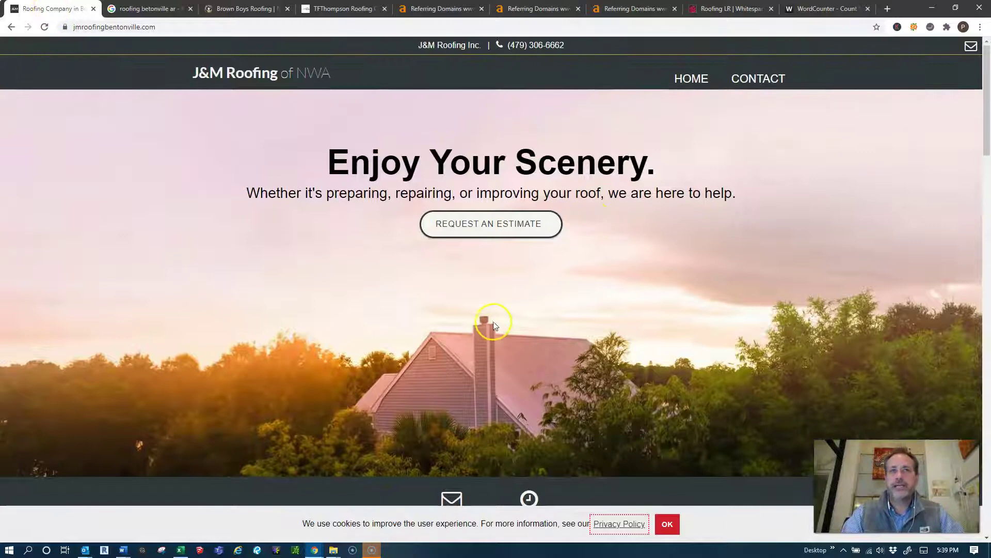
pyautogui.scroll(-3, 504, 336)
pyautogui.scroll(-3, 524, 393)
pyautogui.scroll(-4, 522, 391)
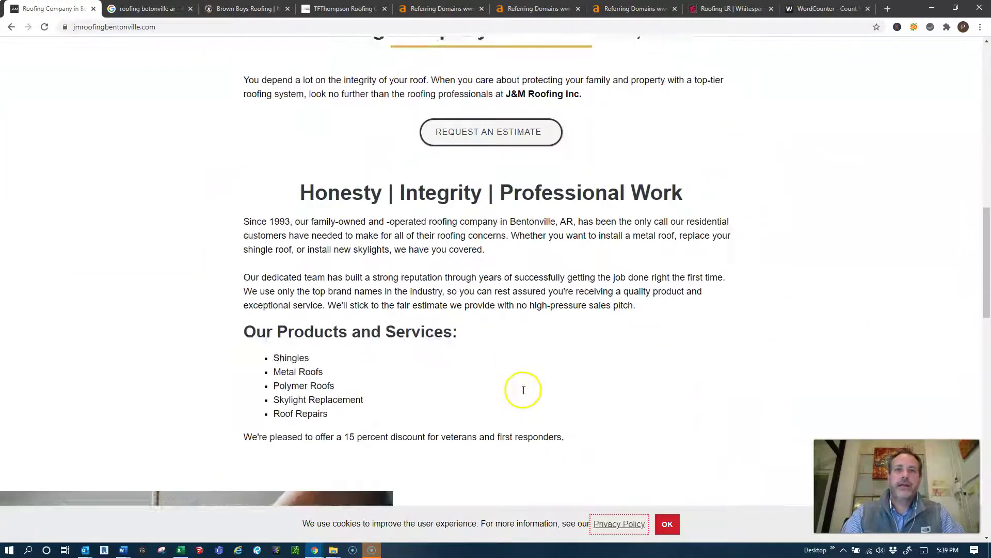
pyautogui.scroll(-4, 522, 392)
pyautogui.scroll(-2, 512, 391)
pyautogui.scroll(-4, 374, 315)
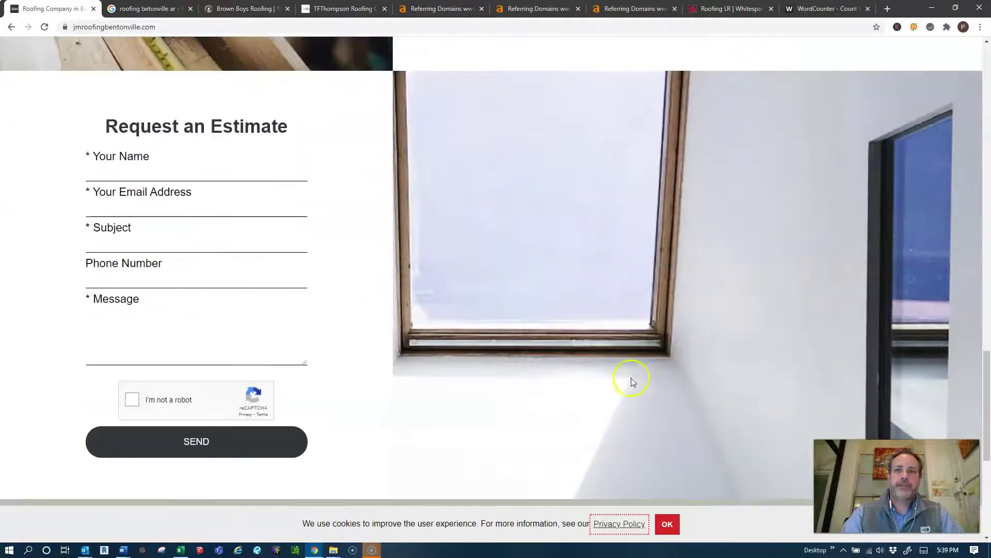
pyautogui.scroll(-2, 631, 380)
pyautogui.scroll(5, 631, 377)
pyautogui.scroll(4, 633, 375)
pyautogui.scroll(5, 635, 371)
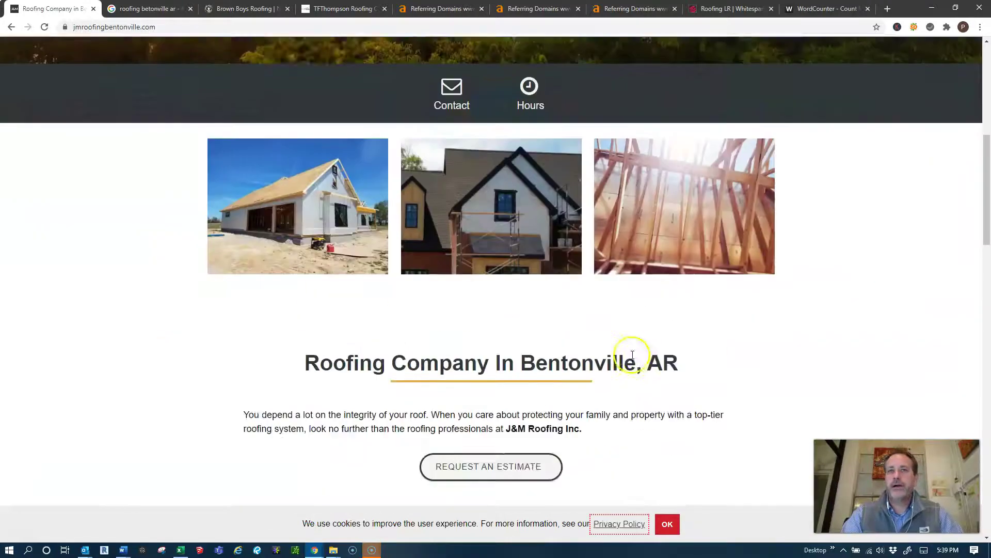
pyautogui.scroll(4, 633, 354)
pyautogui.scroll(4, 633, 343)
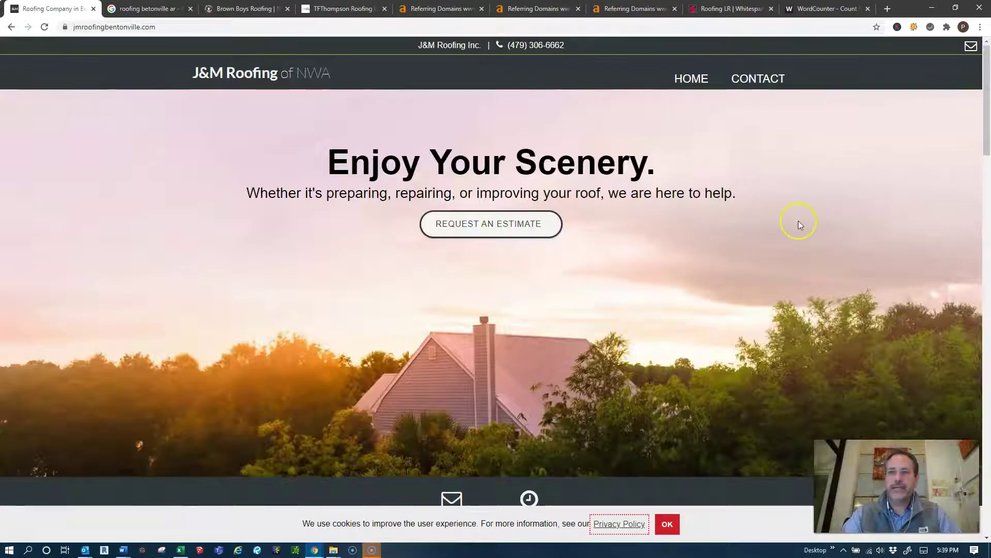